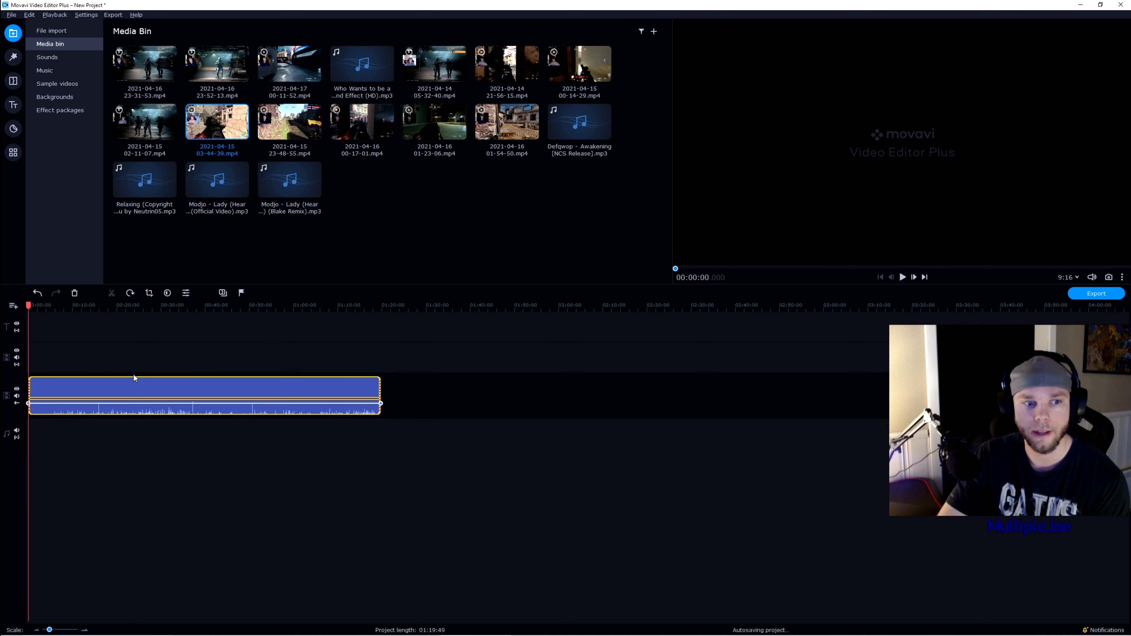
right_click(396, 414)
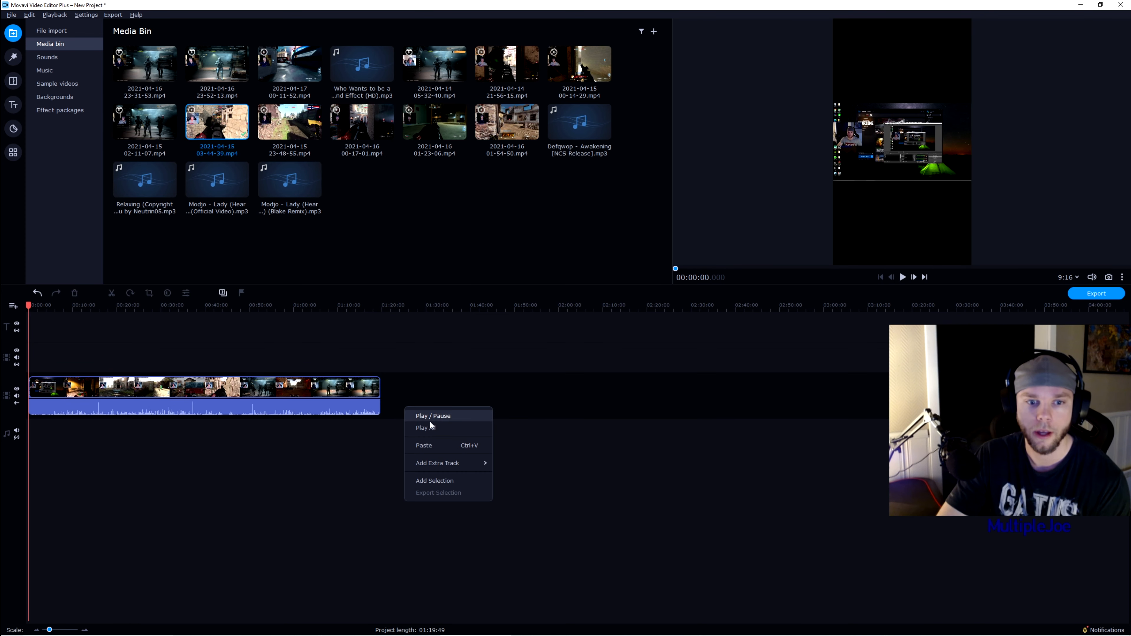
mouse_move(449, 467)
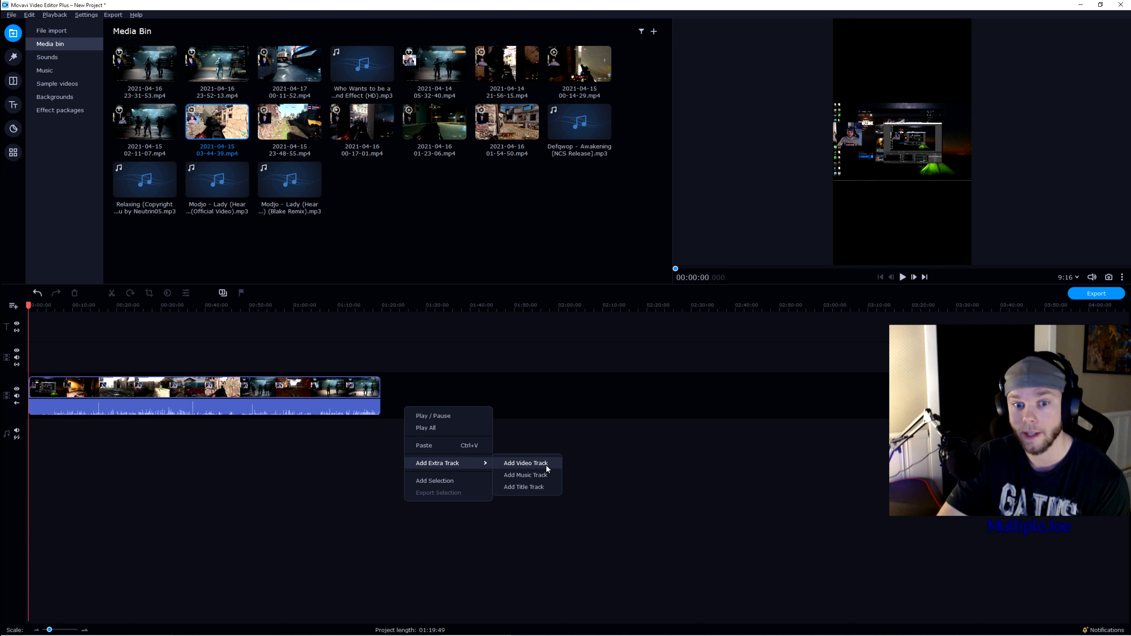
left_click(591, 463)
- Duplicate the gameplay clip and place the copy on the overlay video track, aligned with the start of the timeline
left_click(277, 389)
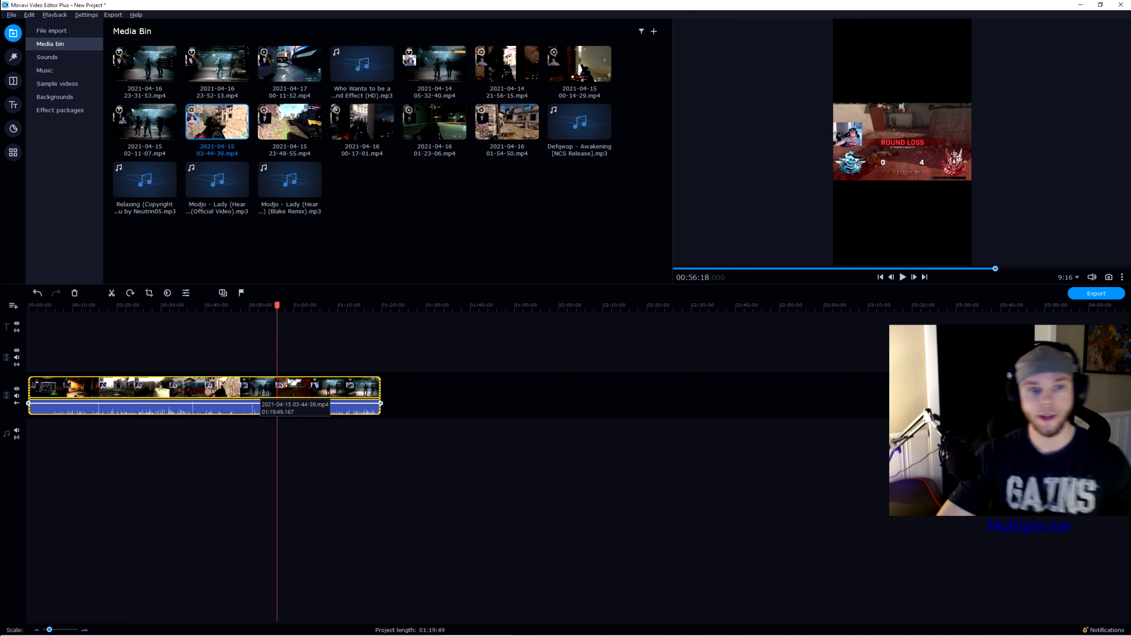
left_click(467, 354)
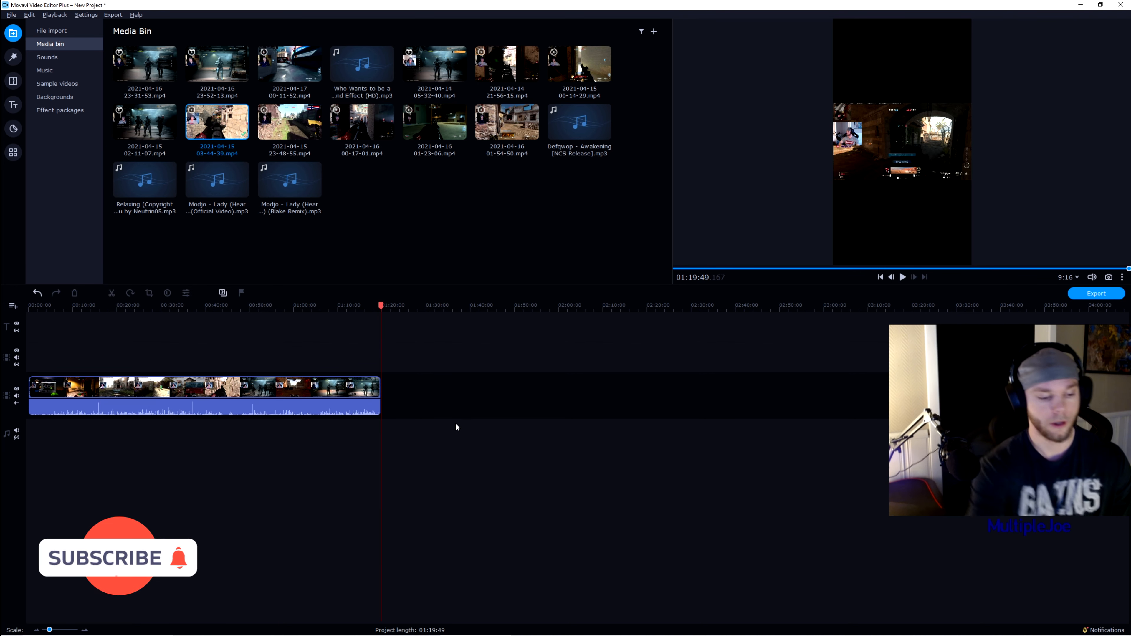
key("ctrl+v")
left_click_drag(435, 391, 76, 363)
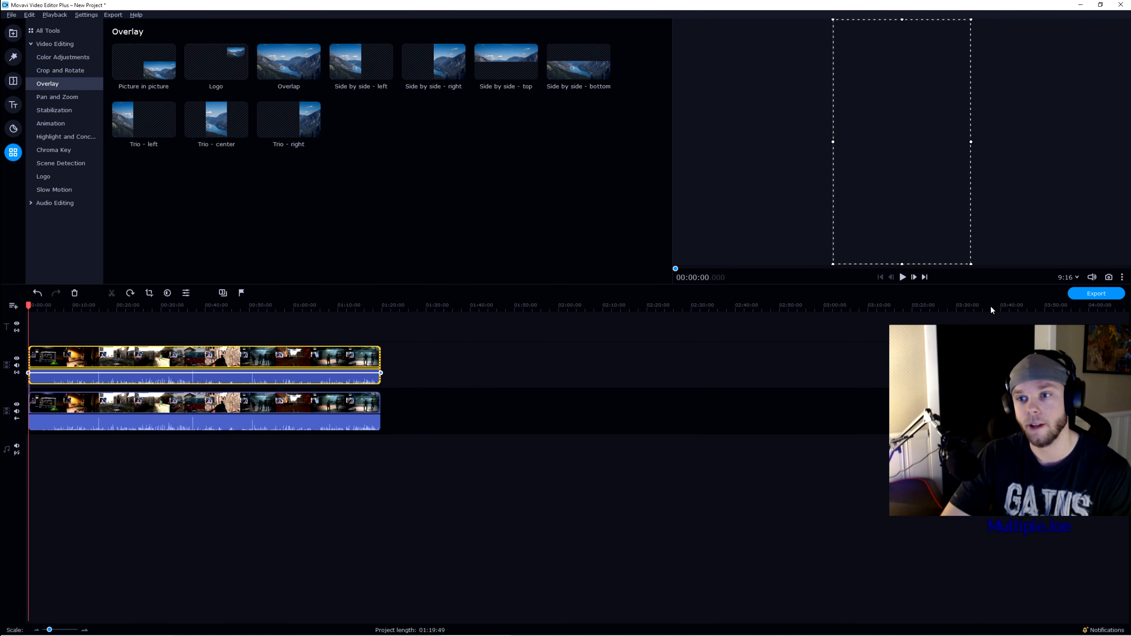
left_click(1072, 278)
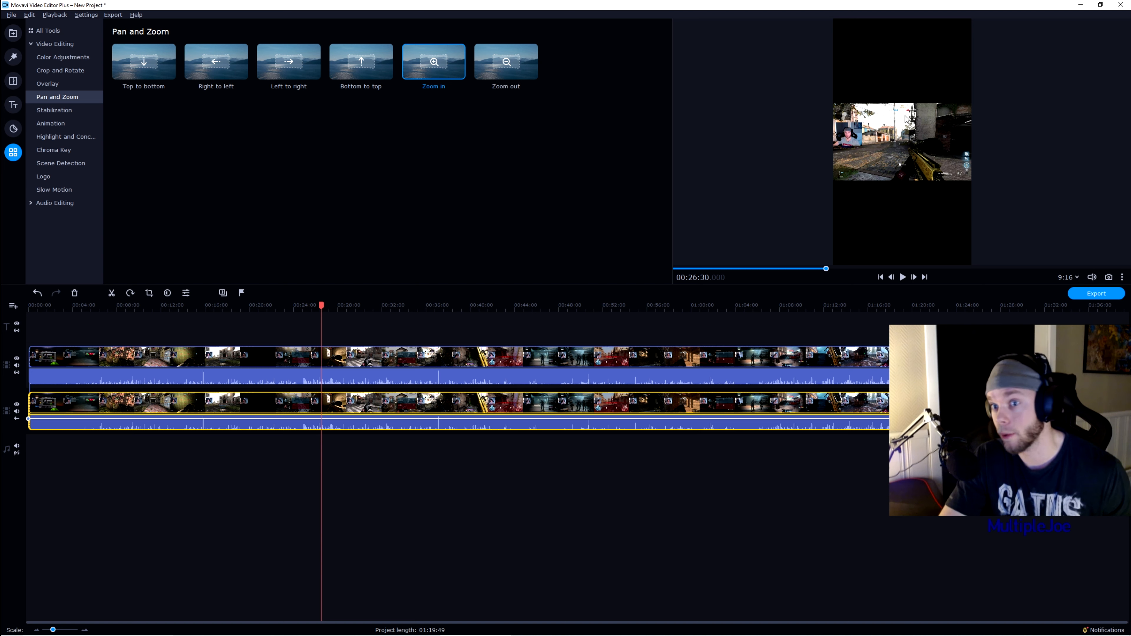
- Apply the Zoom in pan-and-zoom effect to the main-track gameplay clip at about 00:28:07
right_click(331, 404)
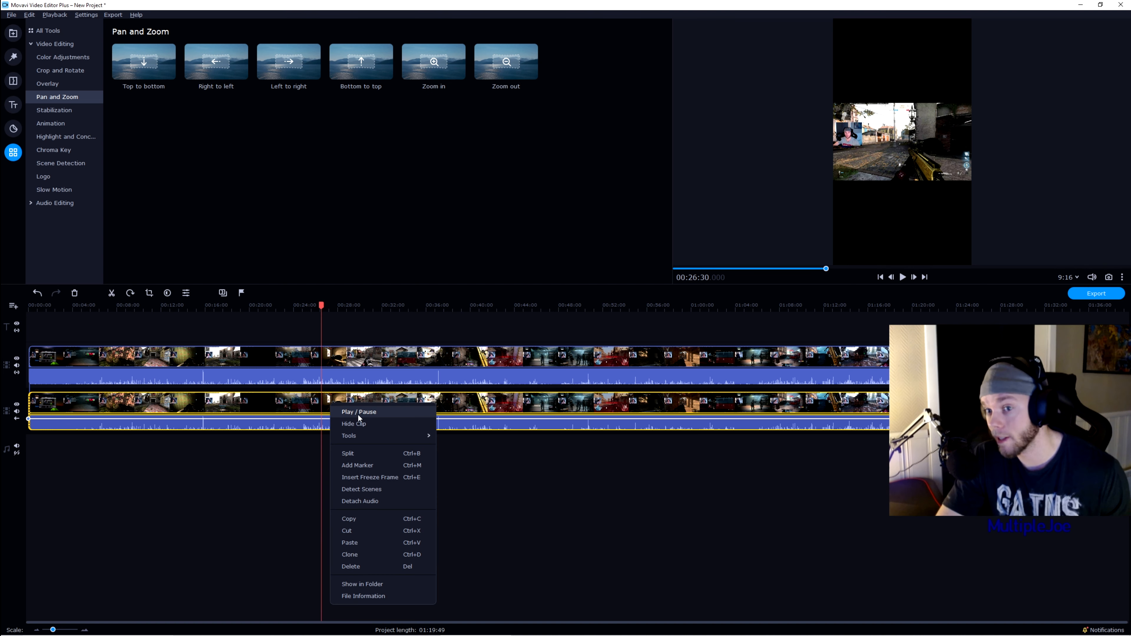
mouse_move(395, 438)
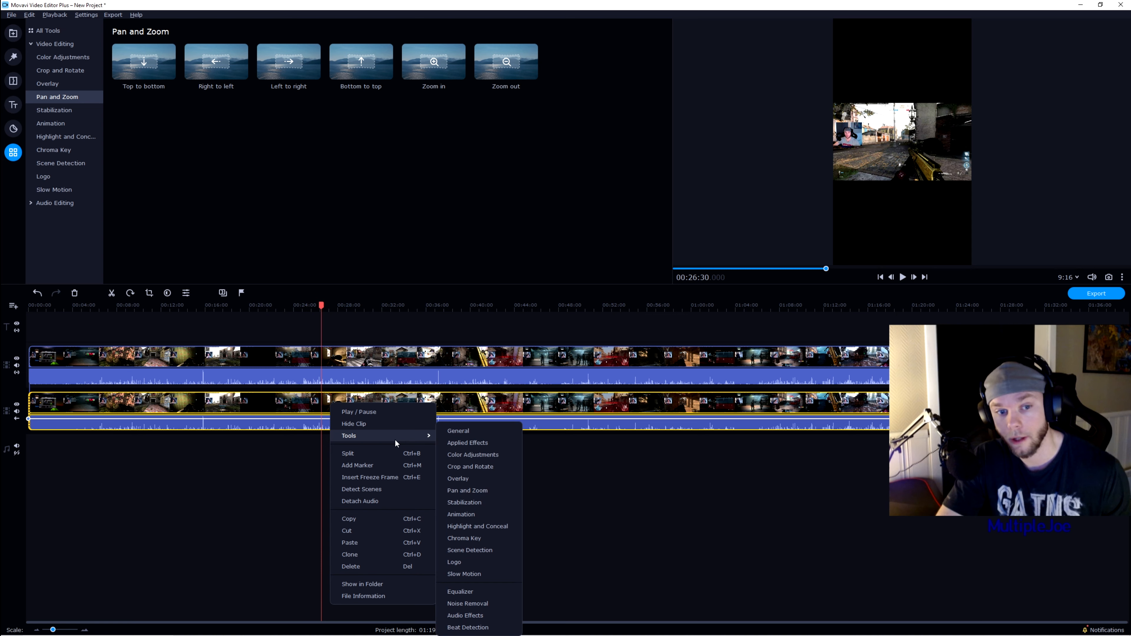
left_click(479, 495)
left_click_drag(436, 67, 343, 417)
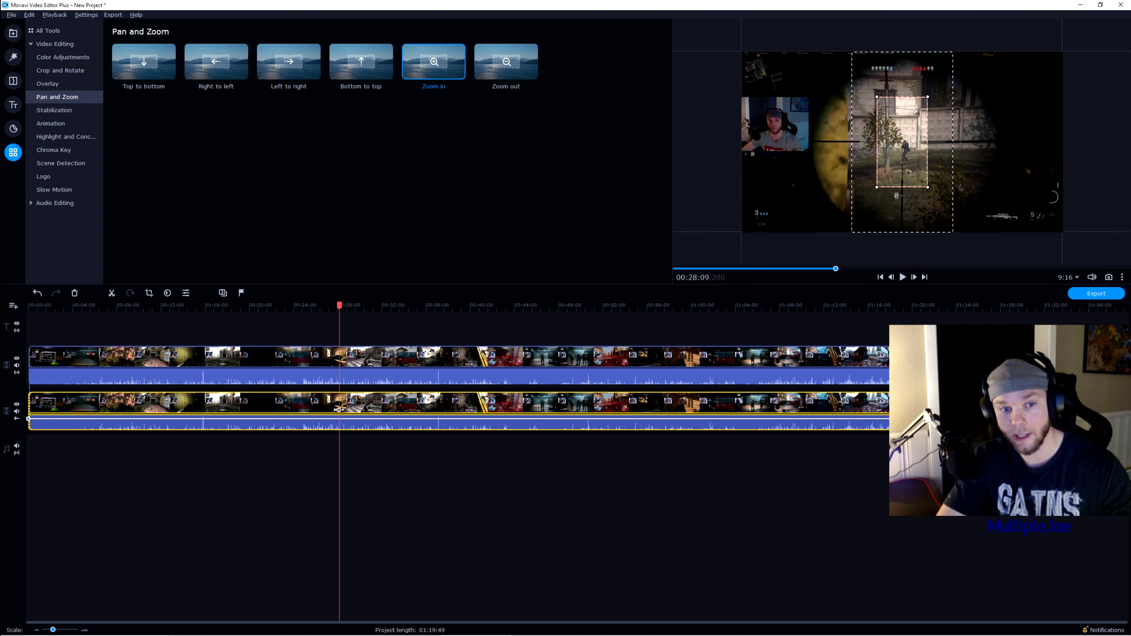
- Enlarge and shift the zoom's starting frame on the main-track clip so the gameplay fills the lower half of the vertical picture
left_click(340, 409)
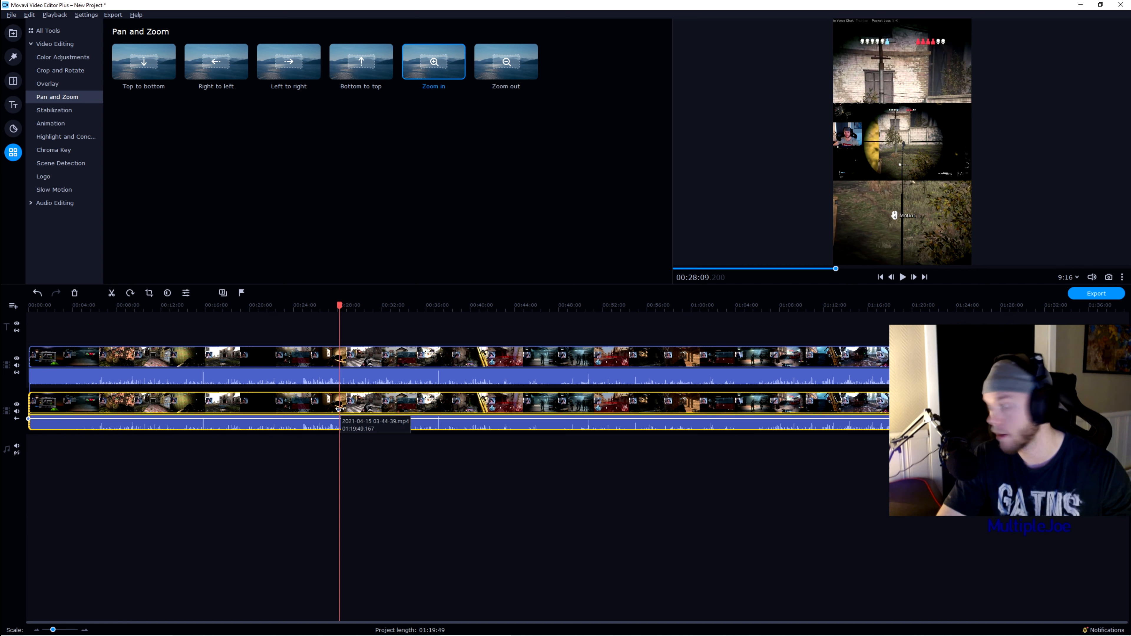
left_click(338, 409)
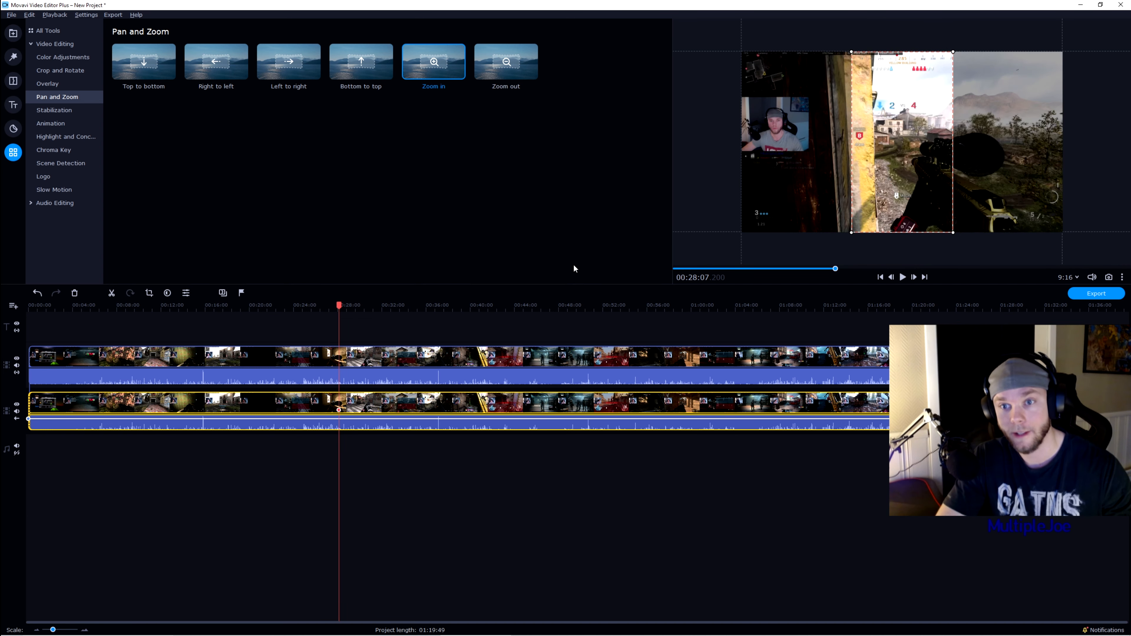
left_click_drag(859, 180, 979, 236)
left_click_drag(932, 178, 955, 185)
left_click_drag(995, 223, 1016, 252)
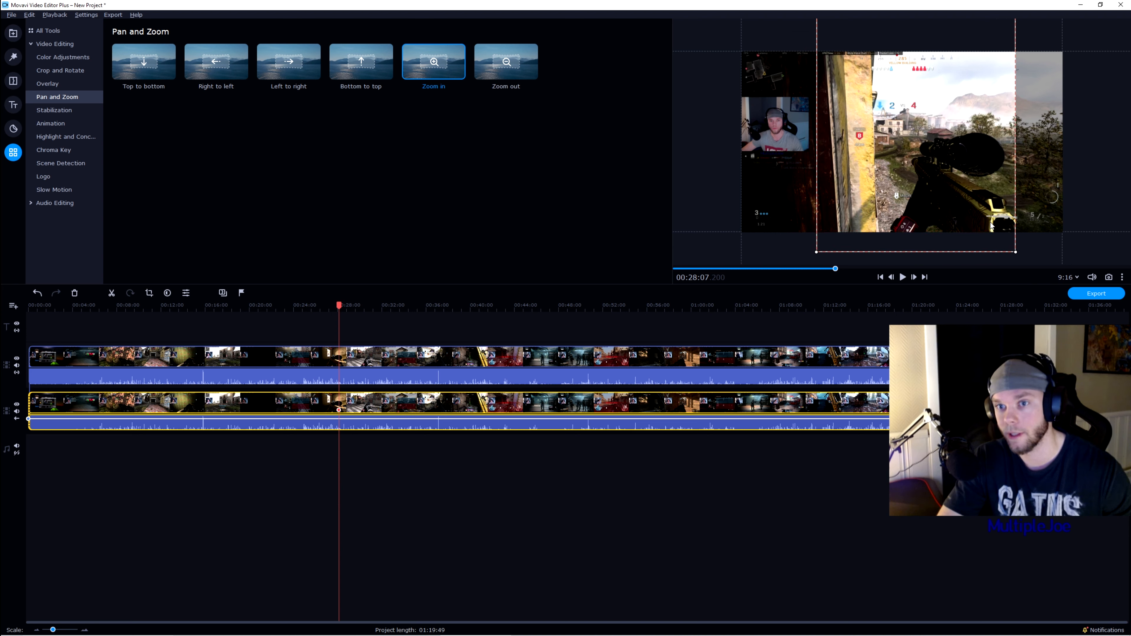
left_click(791, 406)
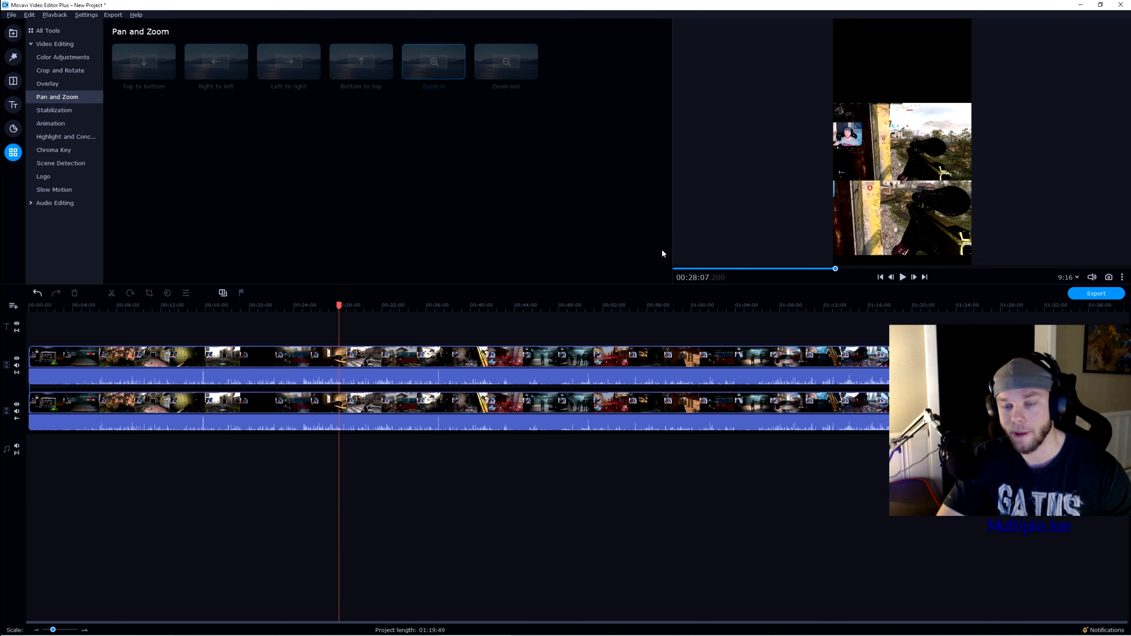
- Crop the overlay-track clip down to just the webcam area
left_click(362, 361)
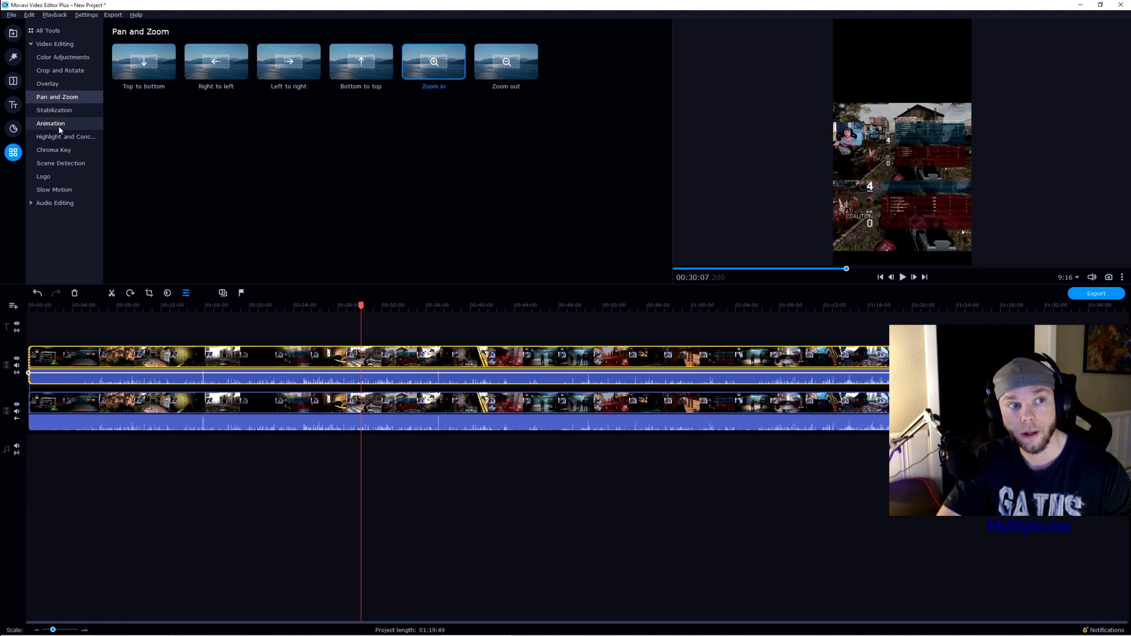
left_click(58, 71)
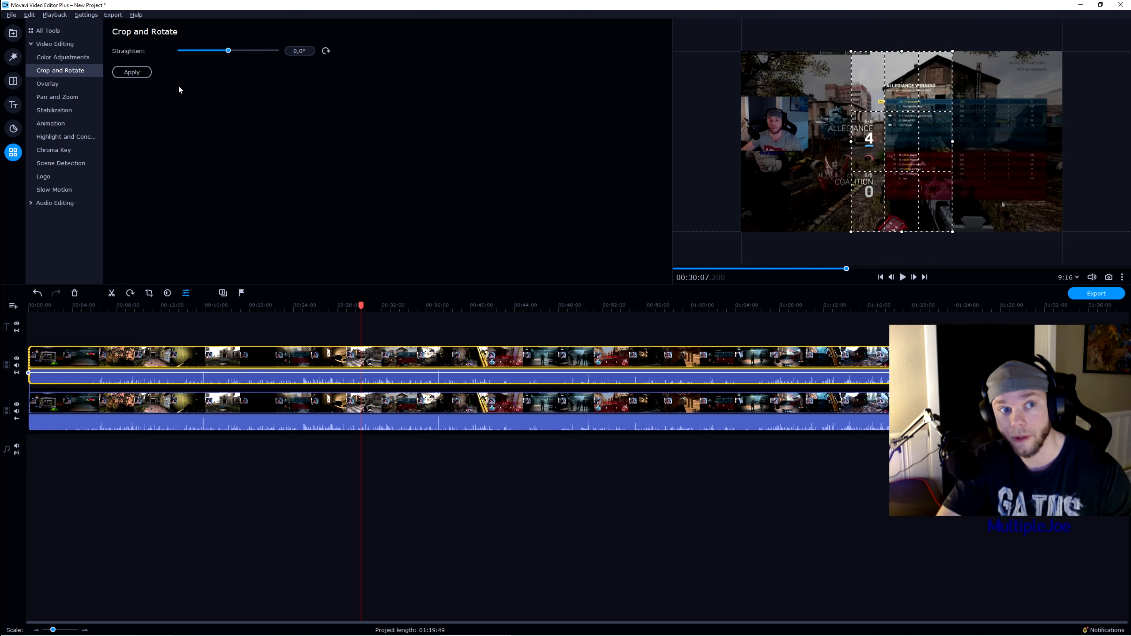
left_click_drag(902, 52, 898, 143)
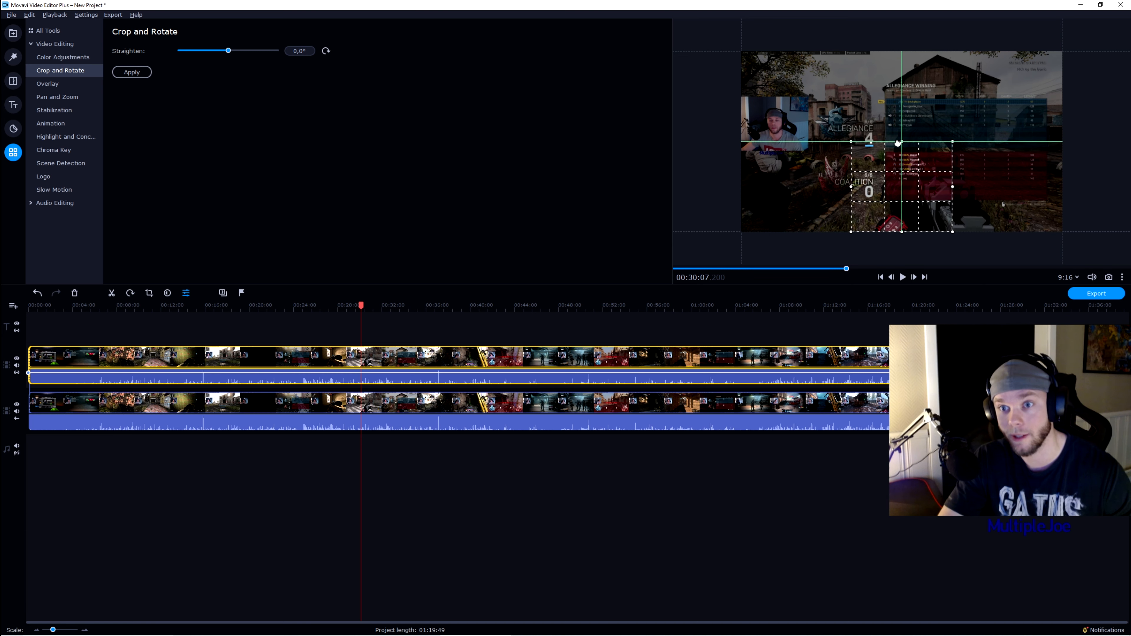
left_click_drag(898, 143, 777, 130)
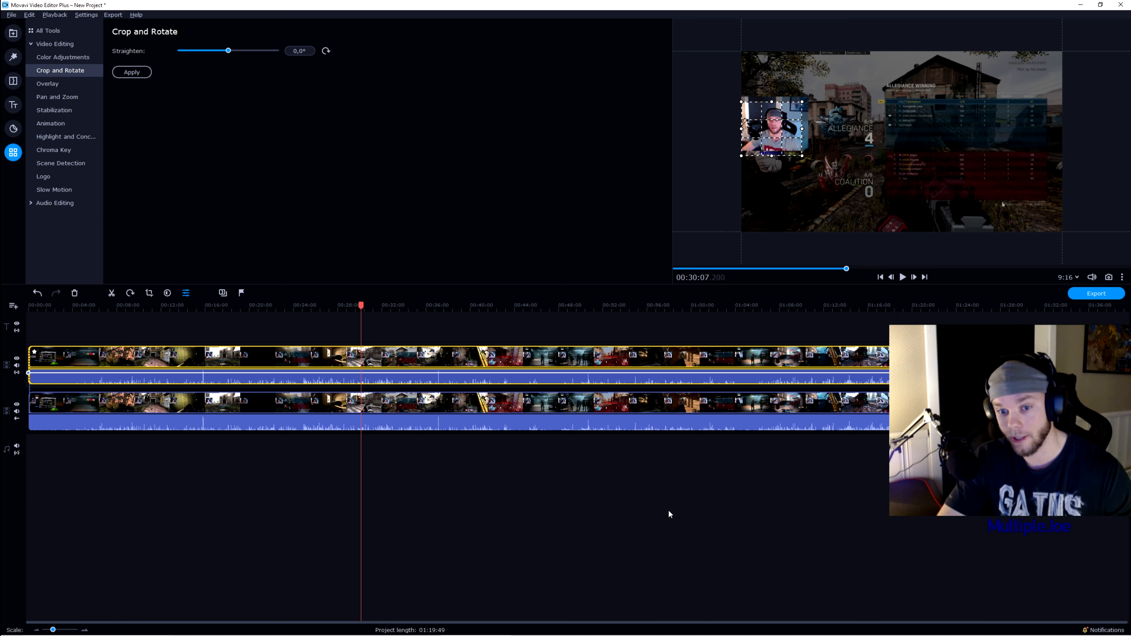
left_click(630, 510)
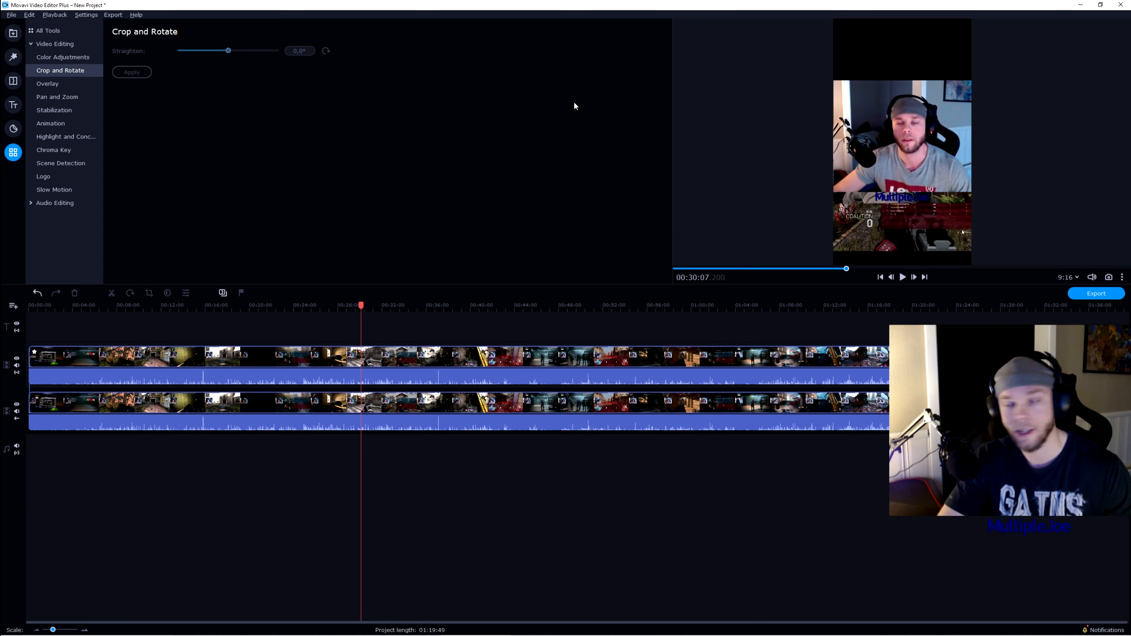
- Set the cropped webcam clip as a Picture in picture overlay, slightly reduced and positioned above the gameplay
left_click(51, 84)
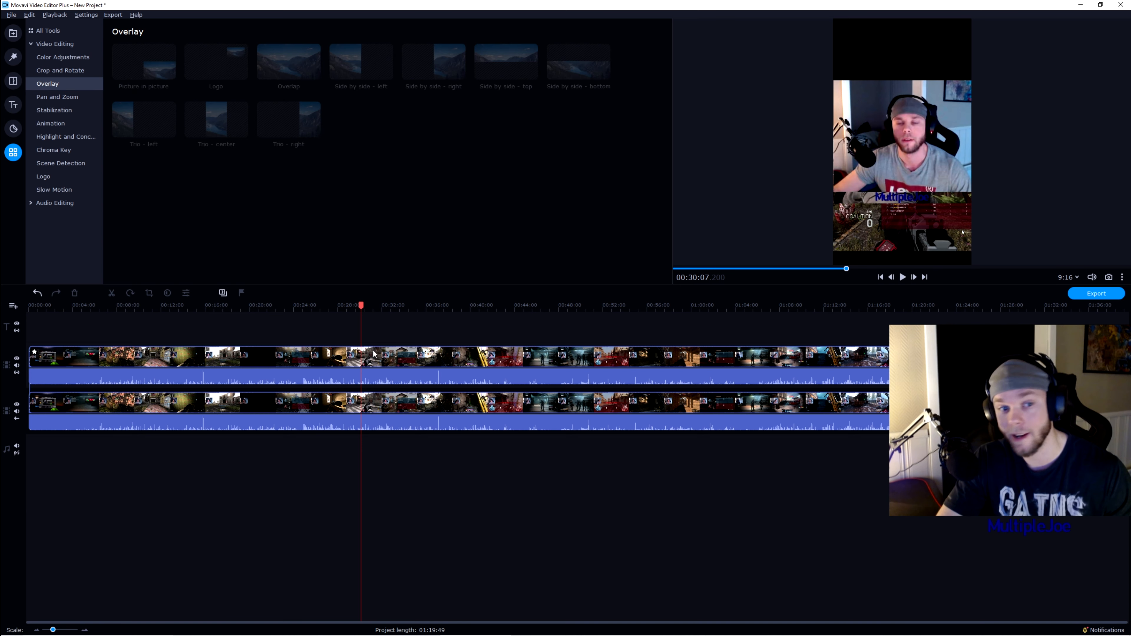
left_click(362, 355)
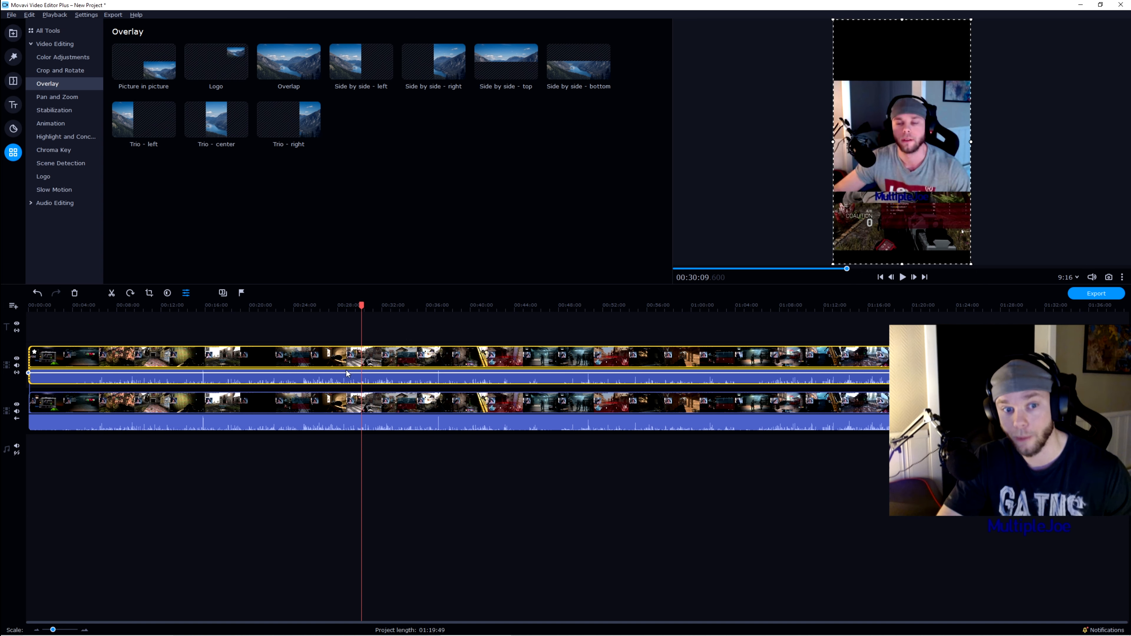
left_click_drag(911, 162, 909, 84)
left_click_drag(972, 186, 961, 167)
left_click_drag(924, 101, 918, 92)
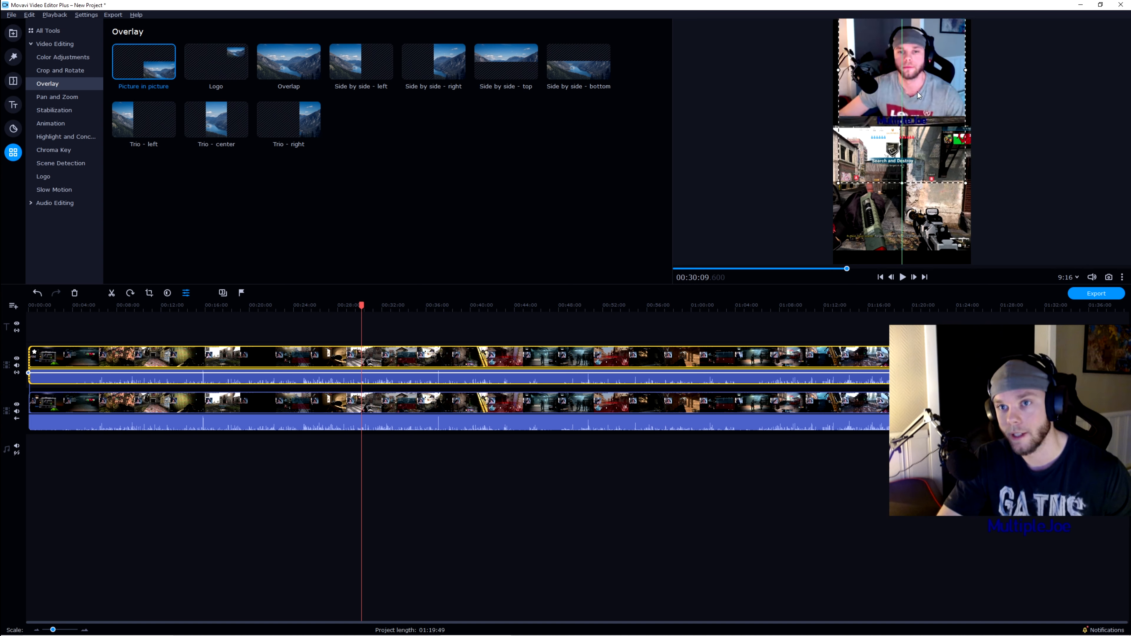
left_click(803, 518)
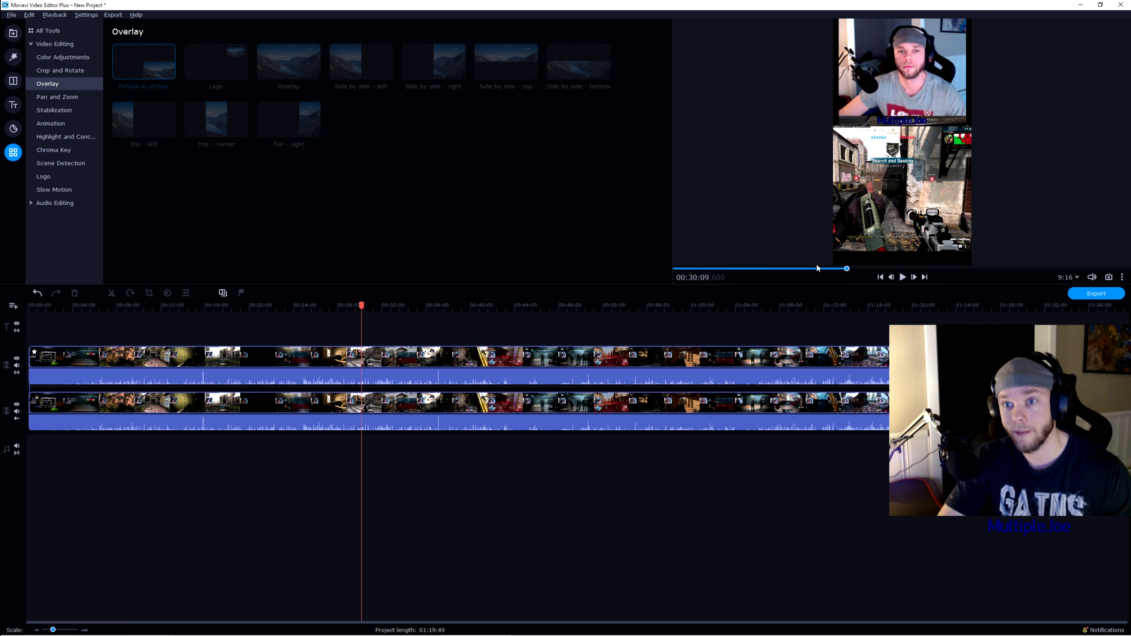
- Split both the webcam overlay clip and the gameplay clip at 00:32:55
left_click(393, 362)
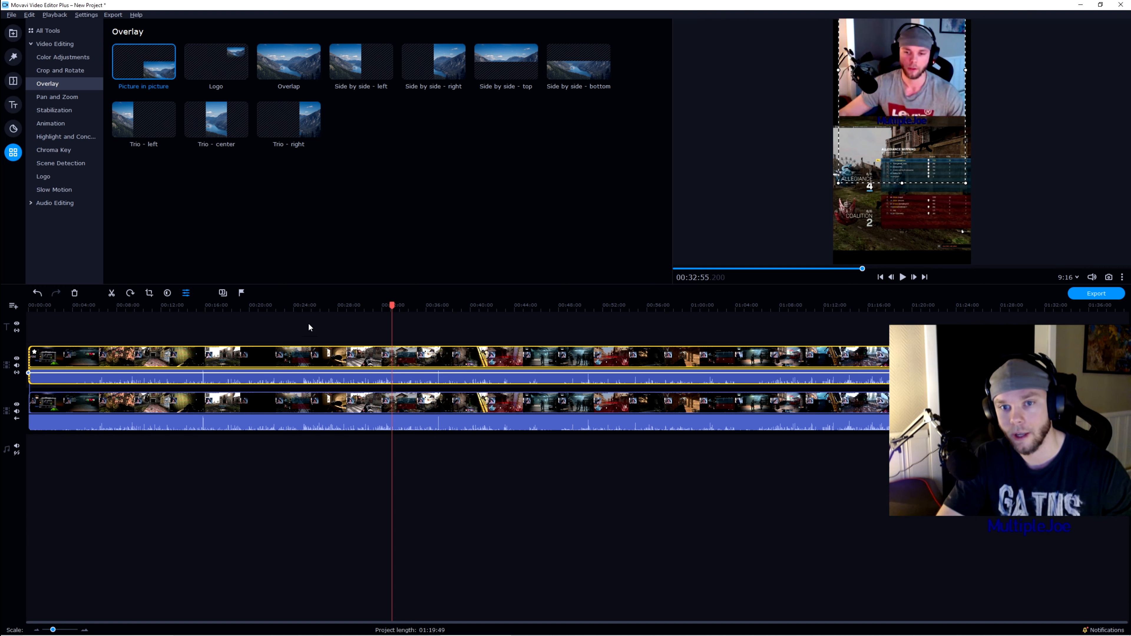
left_click(111, 293)
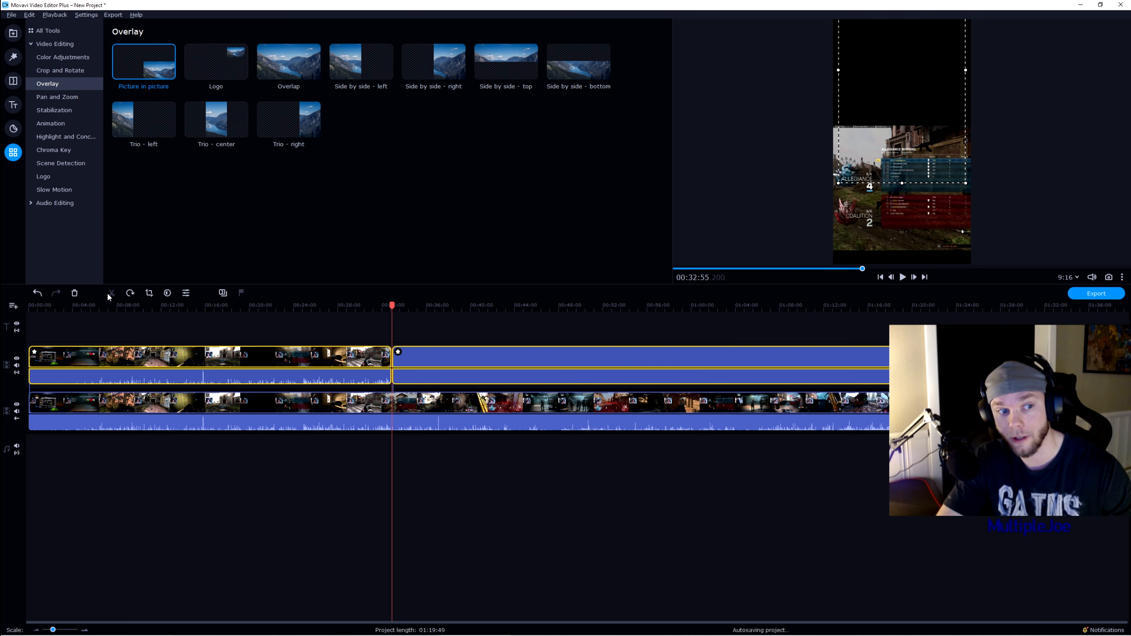
left_click(393, 403)
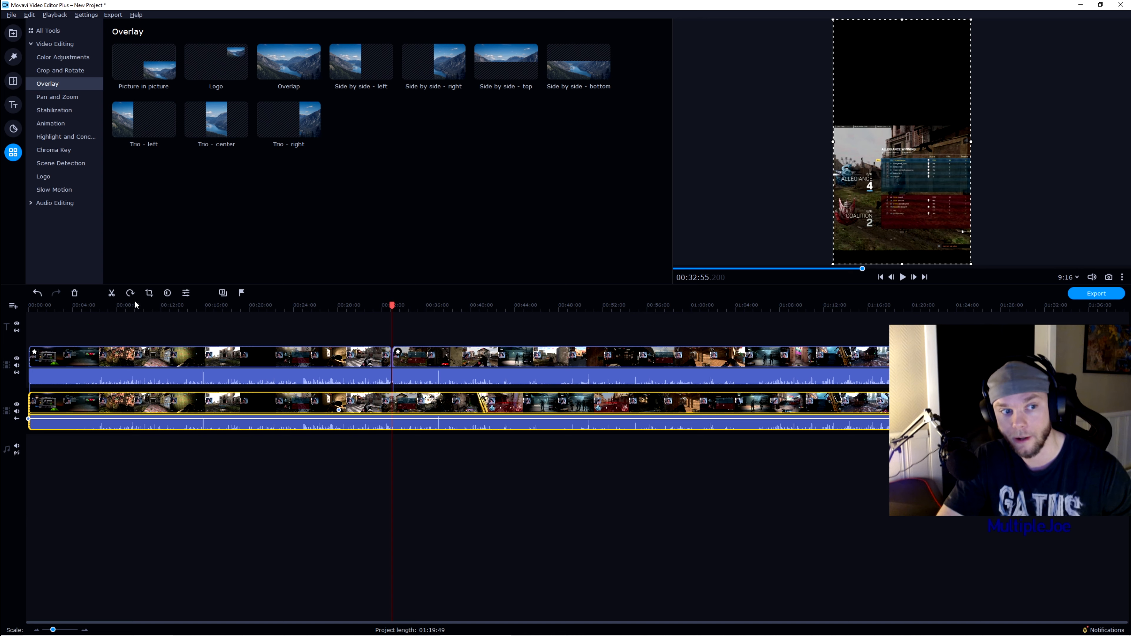
left_click(113, 293)
left_click(548, 445)
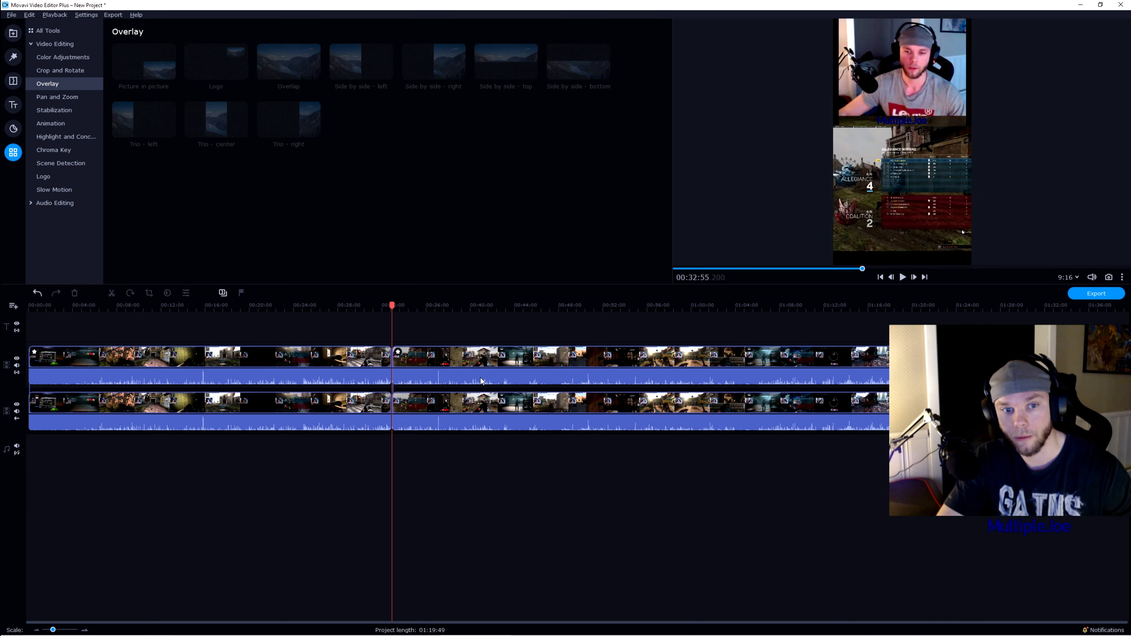
- Delete the portions of both video tracks after the split
left_click(481, 360)
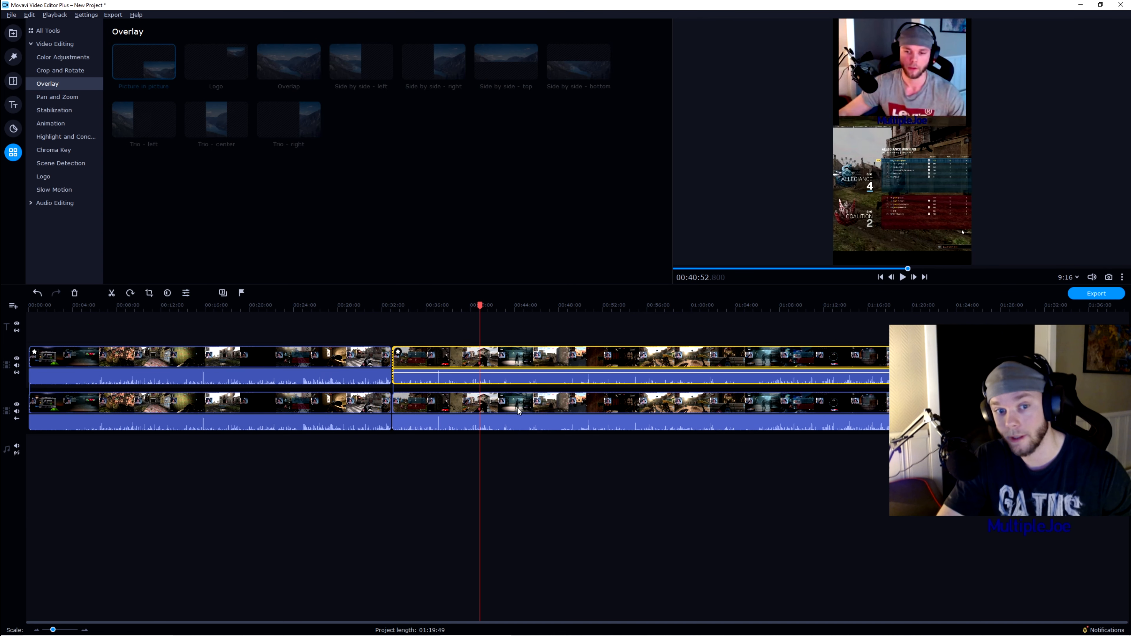
key("Delete")
left_click(518, 410)
key("Delete")
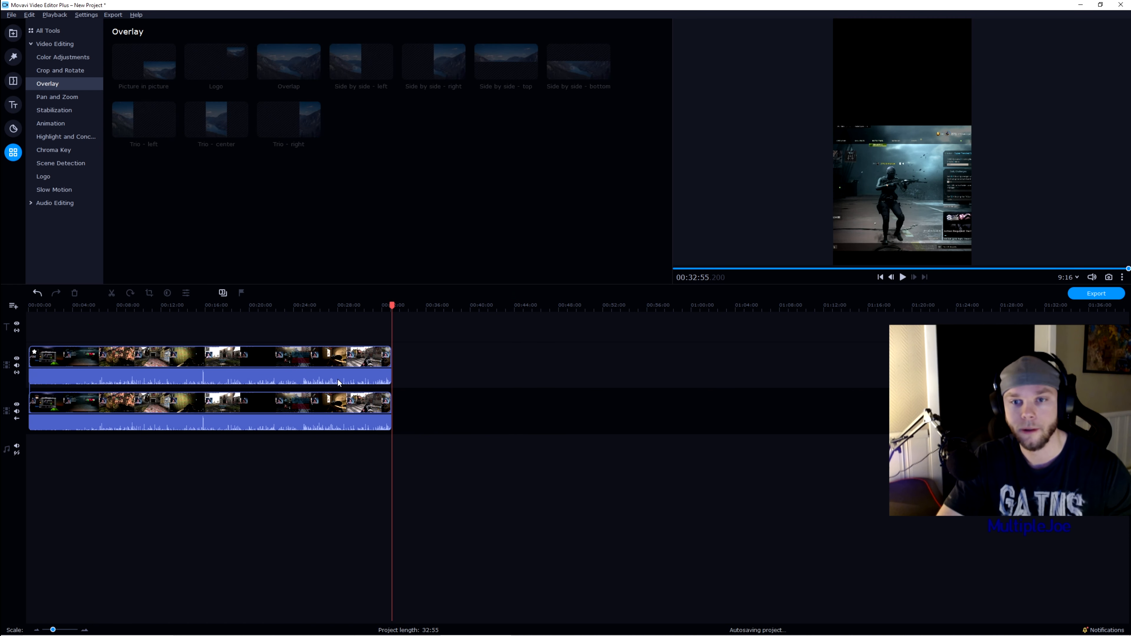
- Set the audio volume of the webcam overlay clip to 0%
left_click(308, 380)
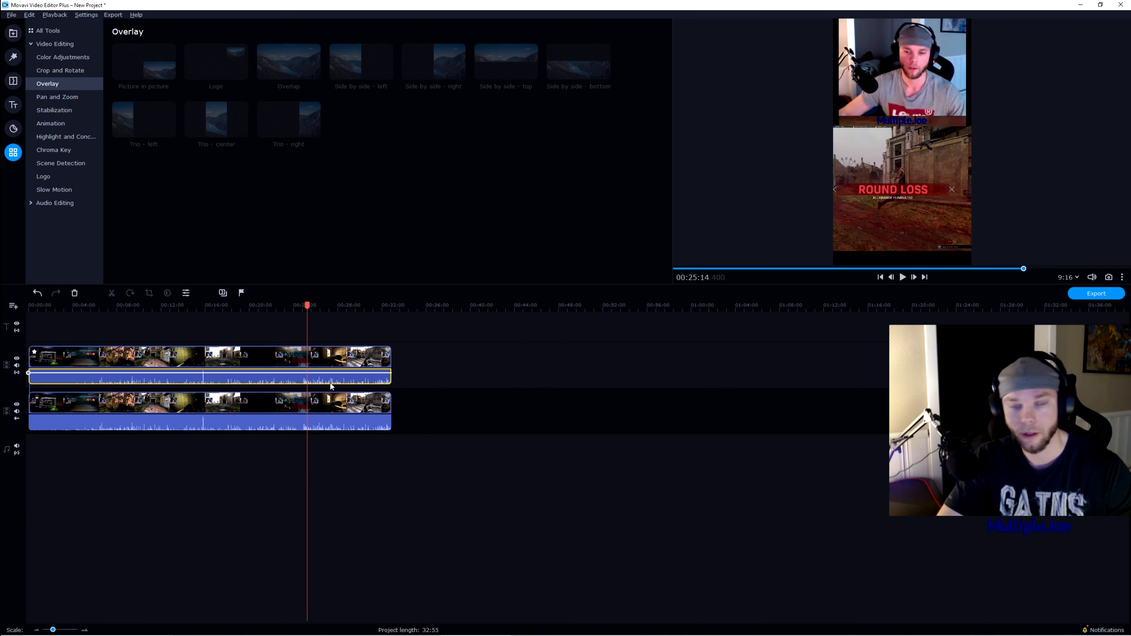
double_click(326, 381)
left_click(326, 380)
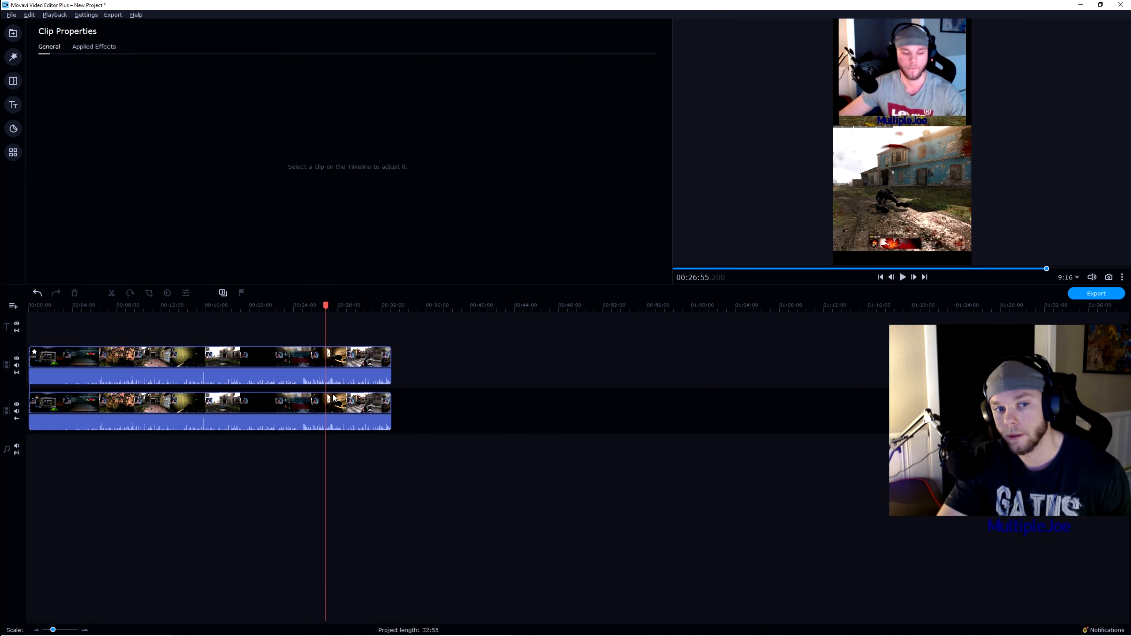
left_click(322, 378)
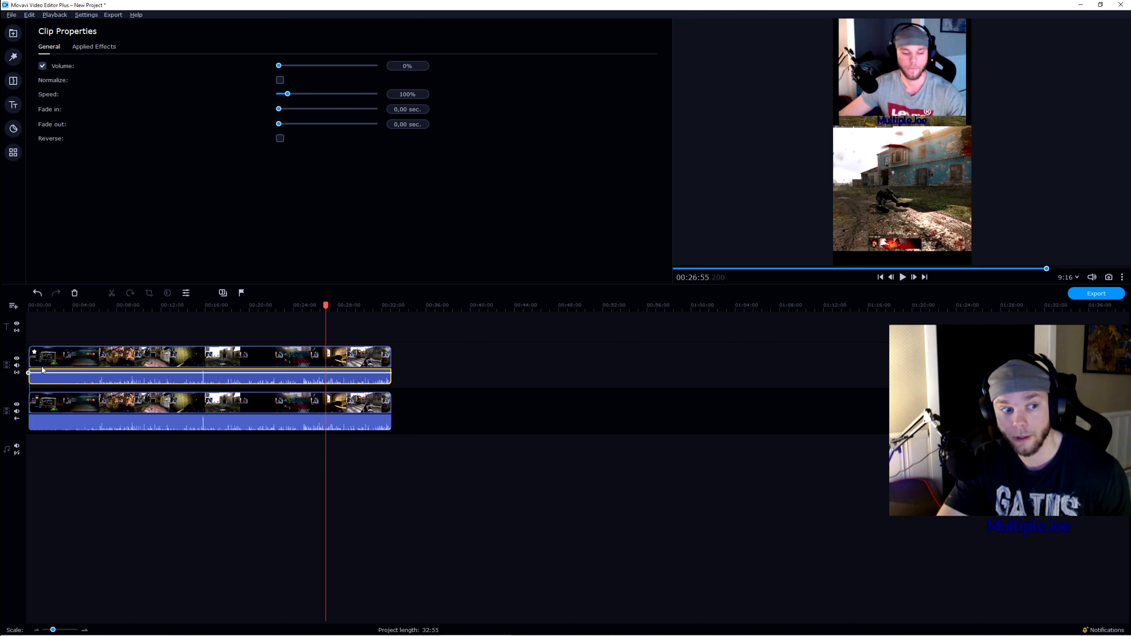
left_click(396, 467)
- Check the gameplay clip's volume and briefly play the combined webcam and gameplay video from about 00:24:55
left_click(305, 428)
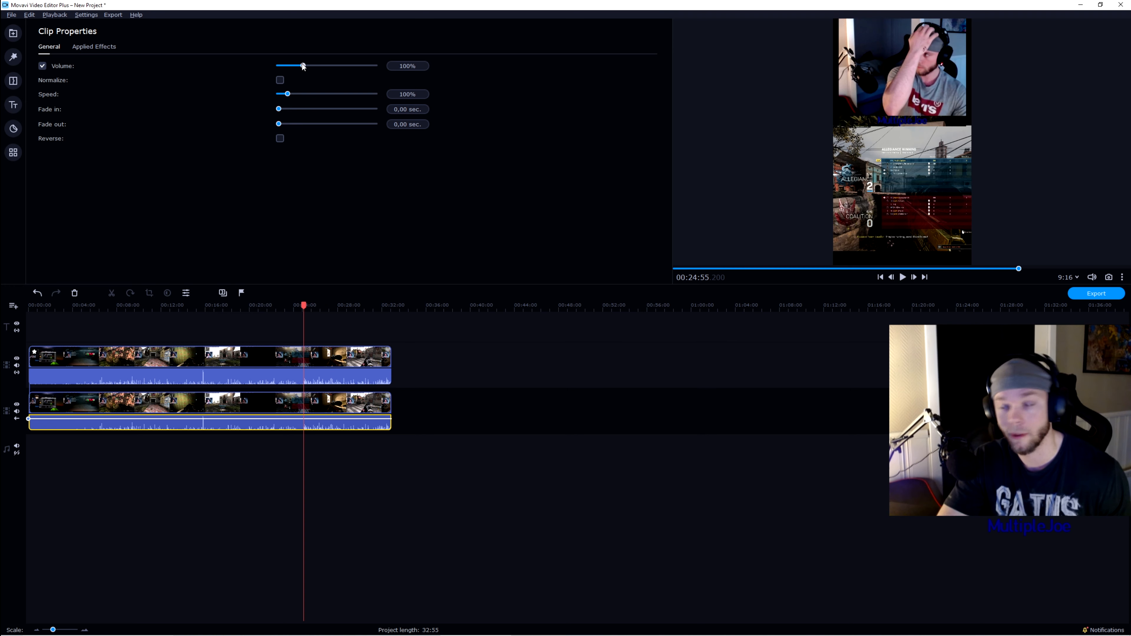
left_click(363, 512)
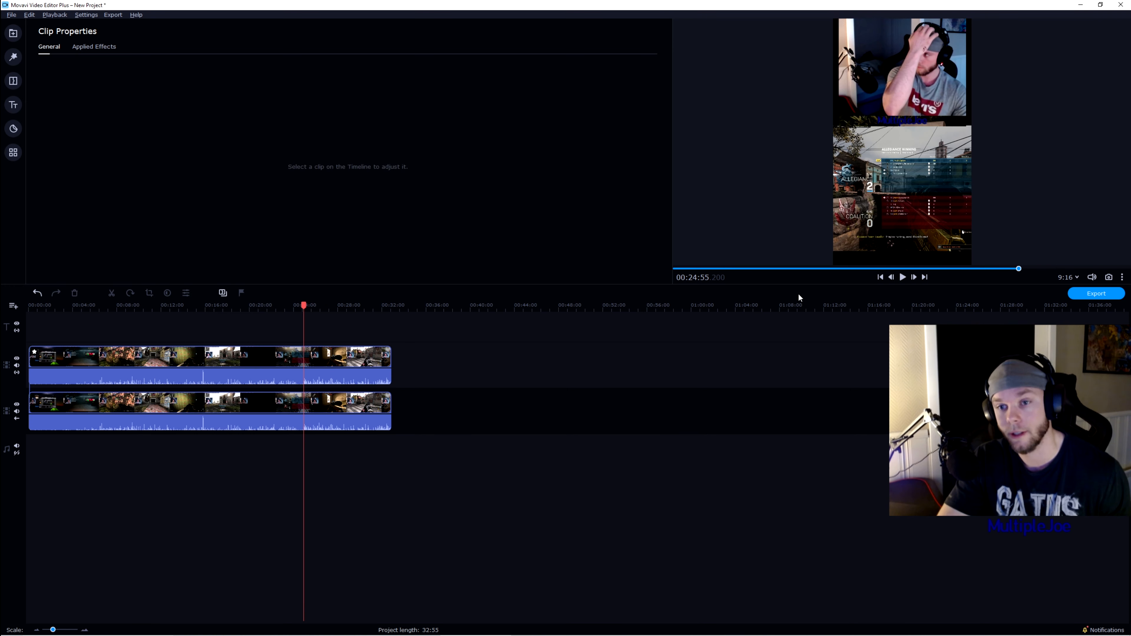
left_click(901, 278)
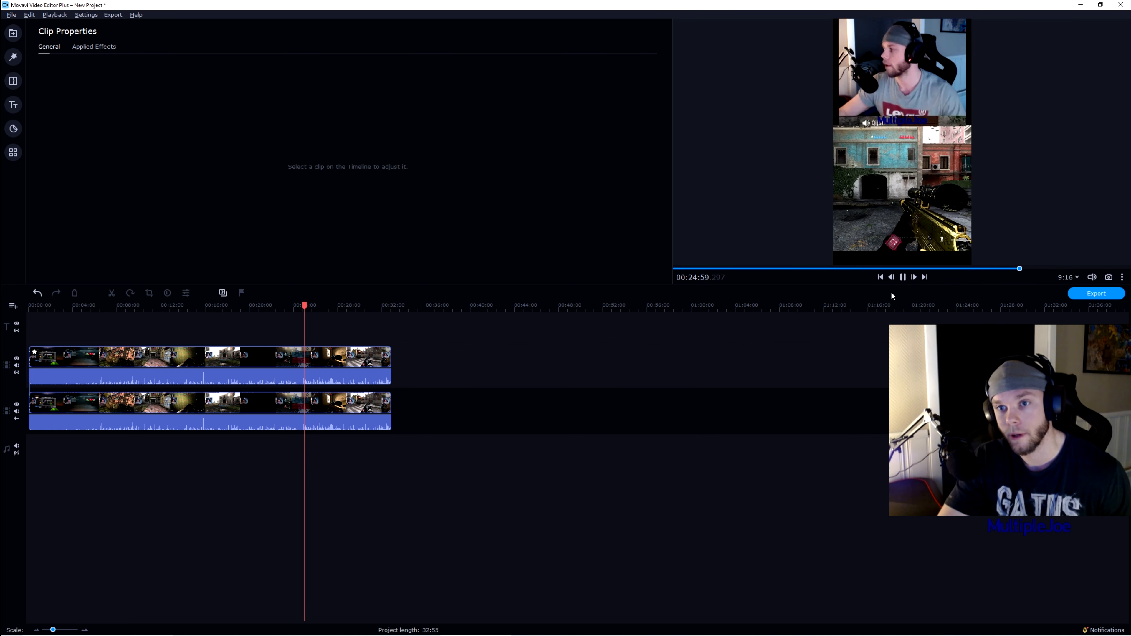
left_click(901, 278)
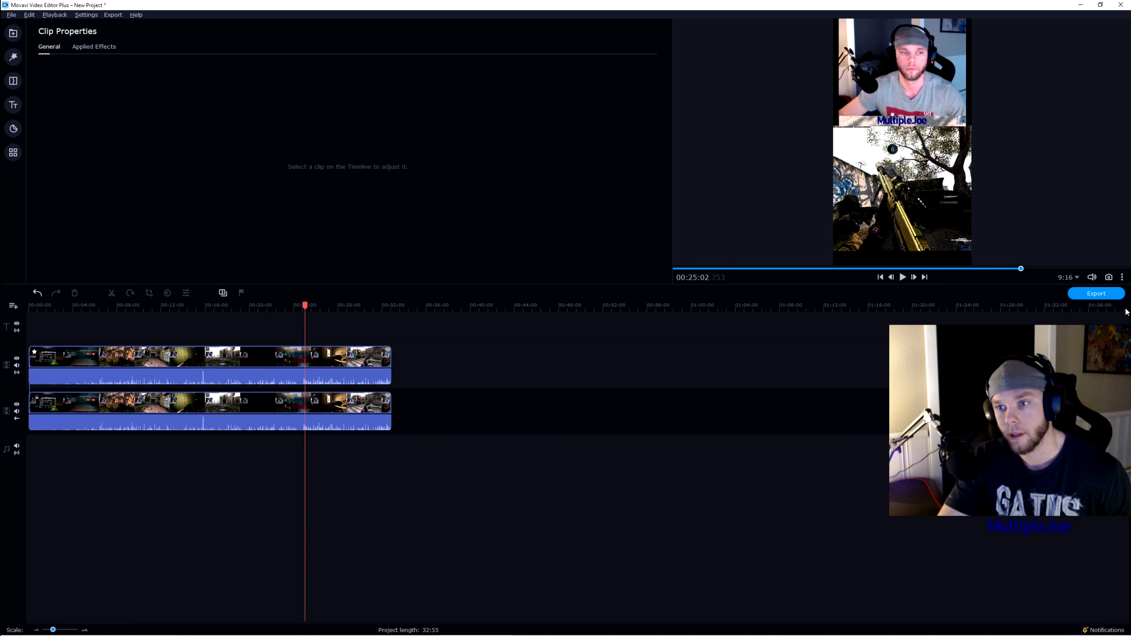
- Open the video export and title the MP4 file "New ProjectSSS"
left_click(1107, 297)
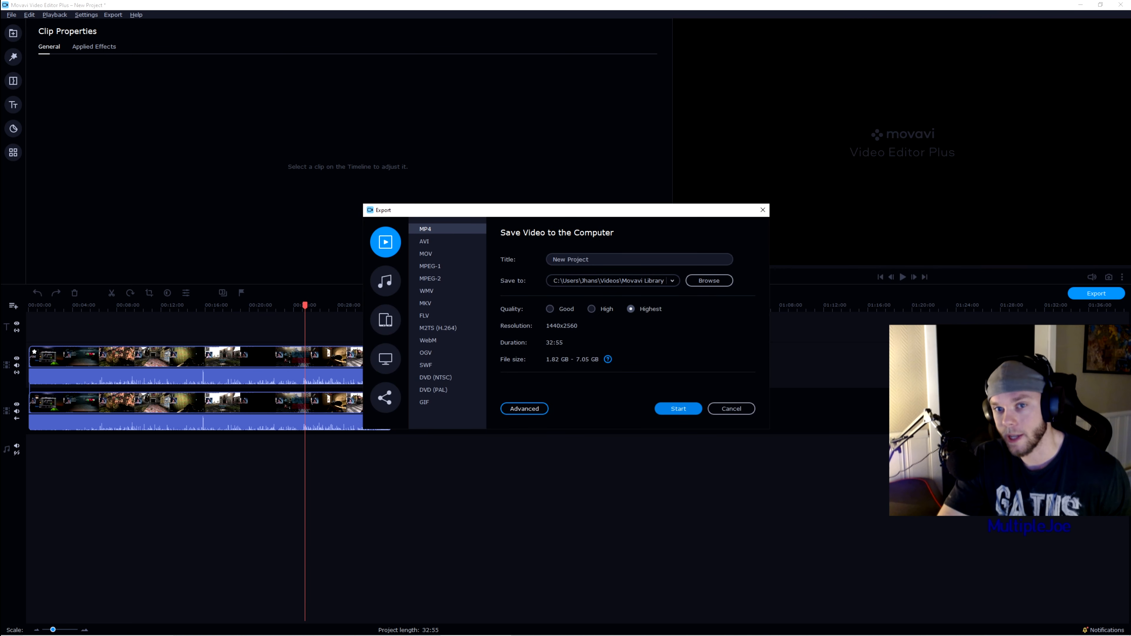
left_click(613, 261)
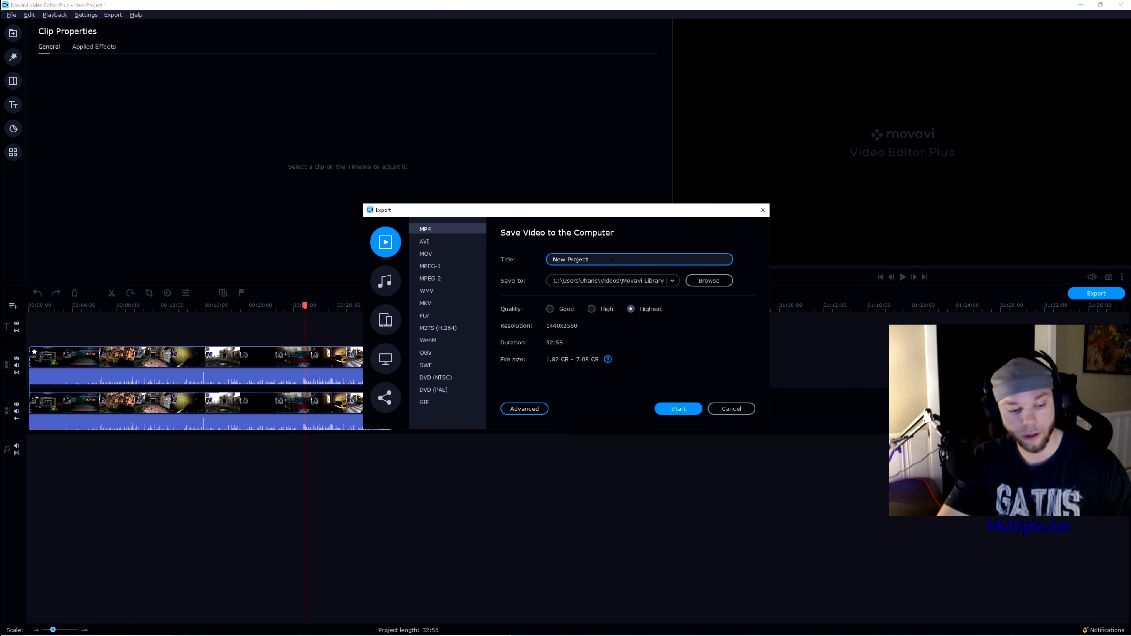
type("555")
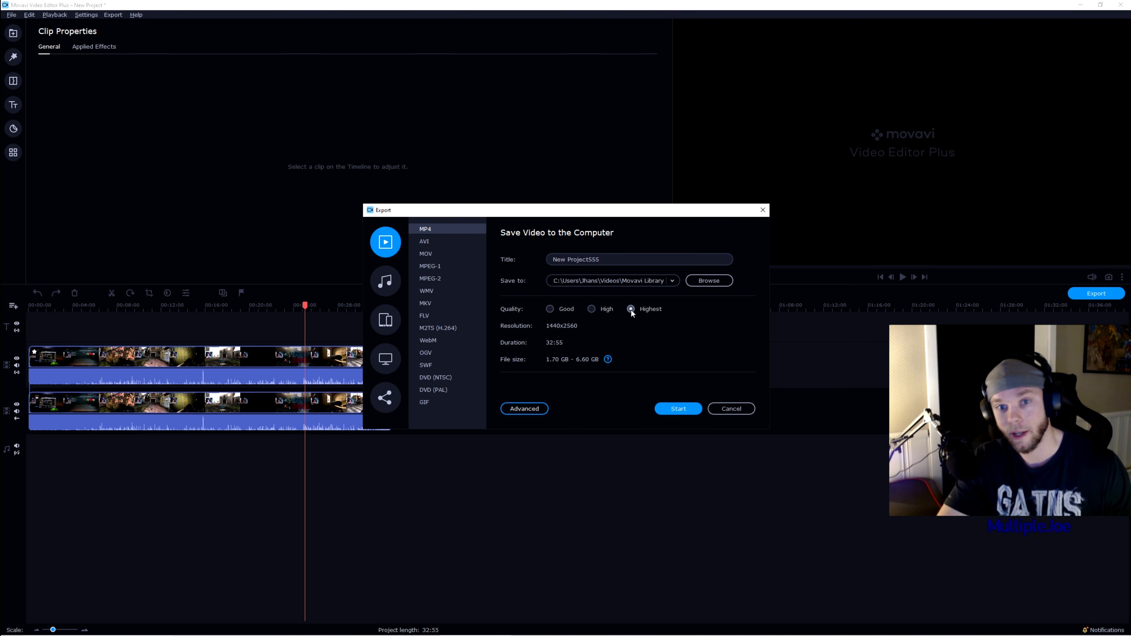
- Set the advanced export settings to a custom 720 x 1560 resolution with the video quality raised to its maximum
left_click(533, 408)
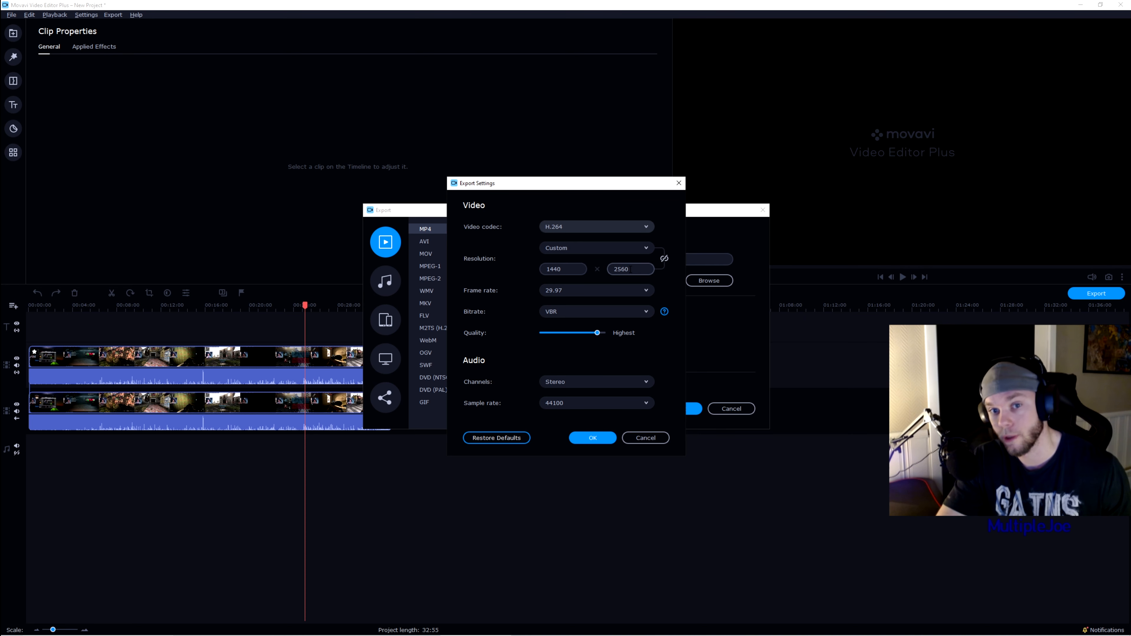
left_click_drag(579, 269, 498, 260)
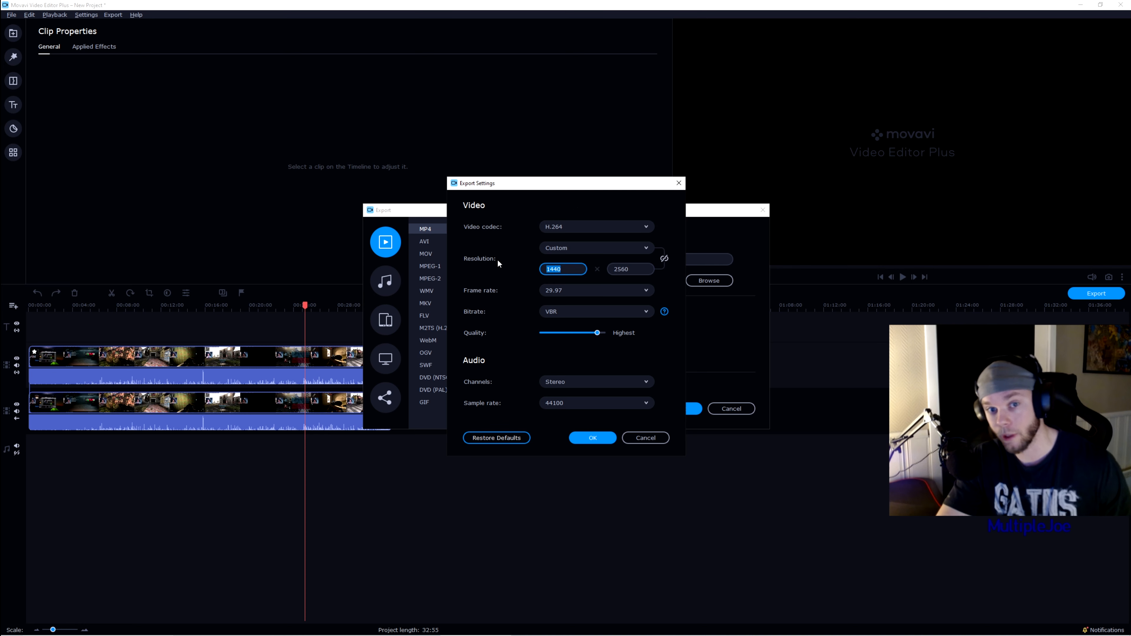
type("720")
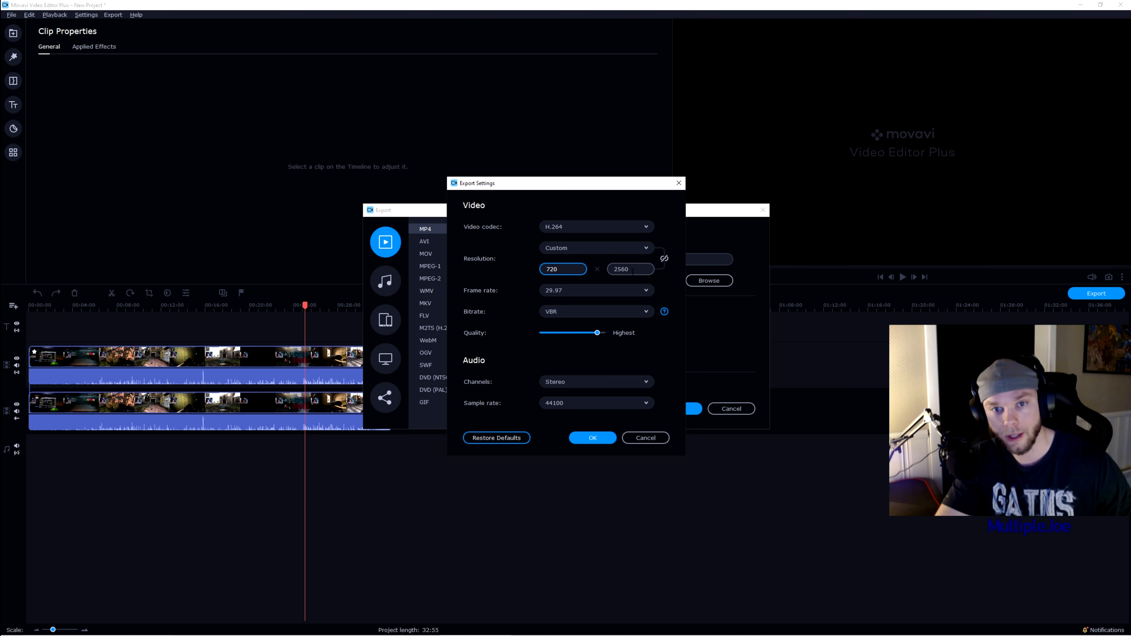
key("Tab")
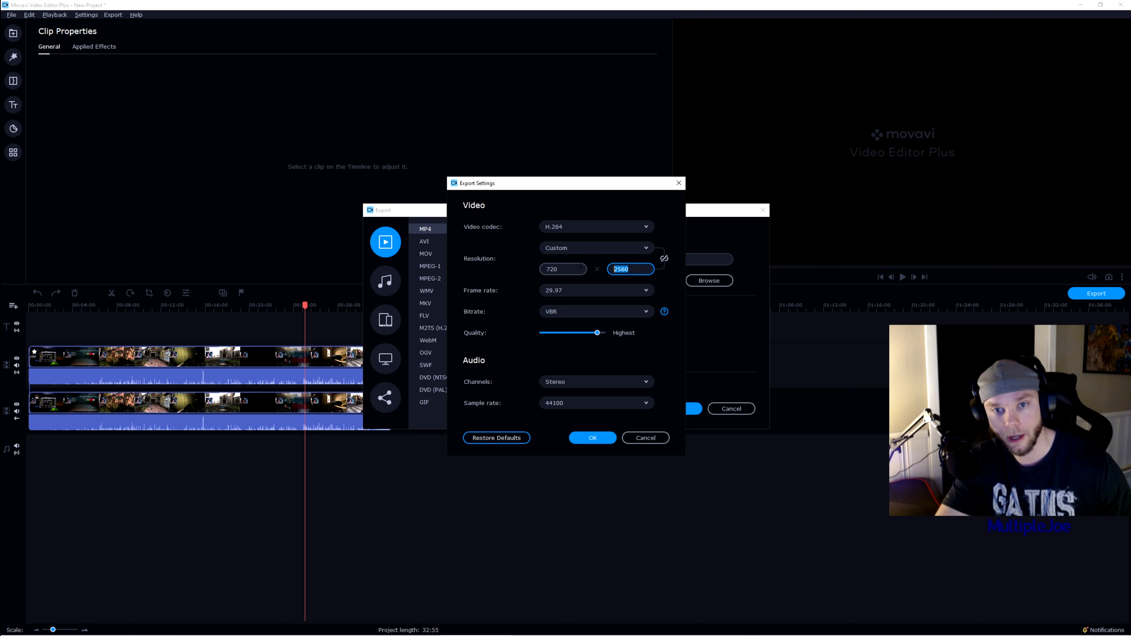
type("156")
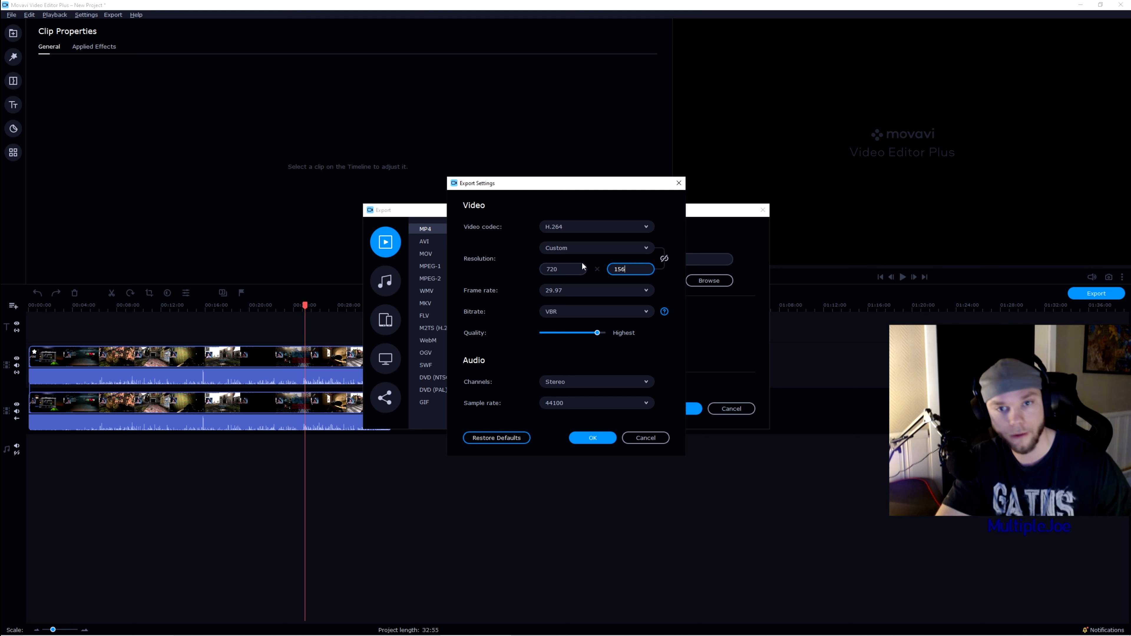
type("0")
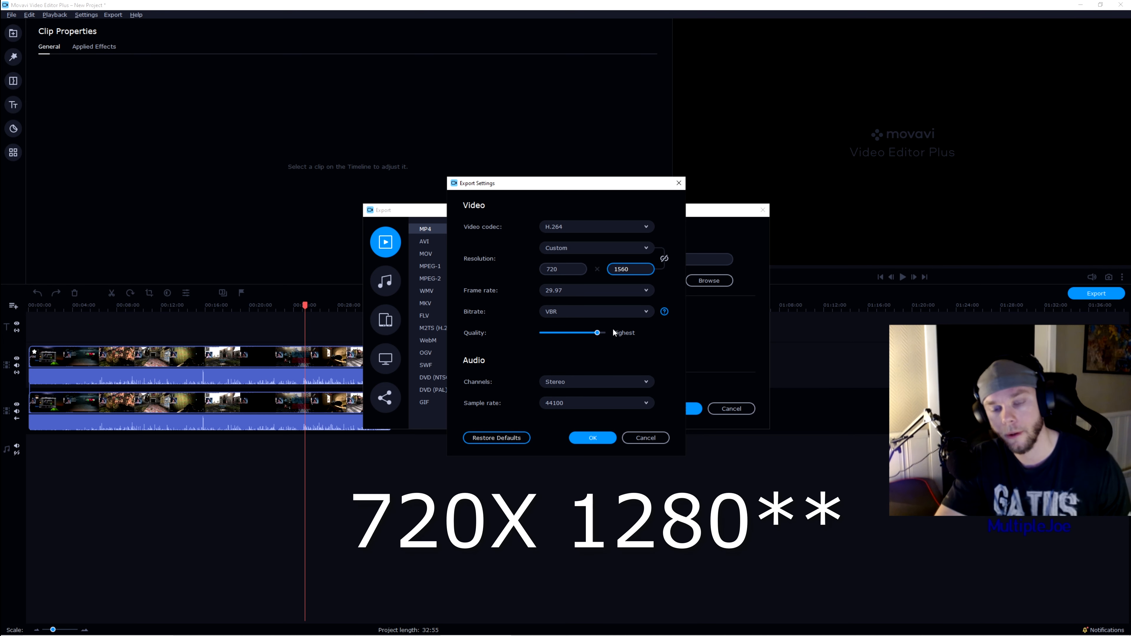
left_click_drag(598, 333, 609, 338)
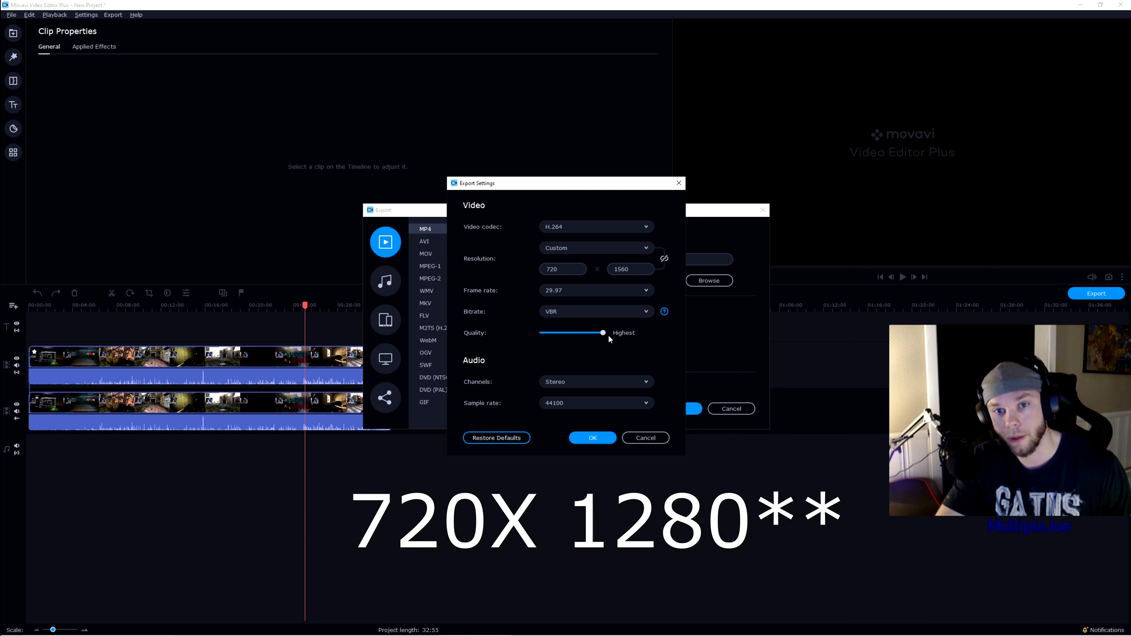
left_click(593, 437)
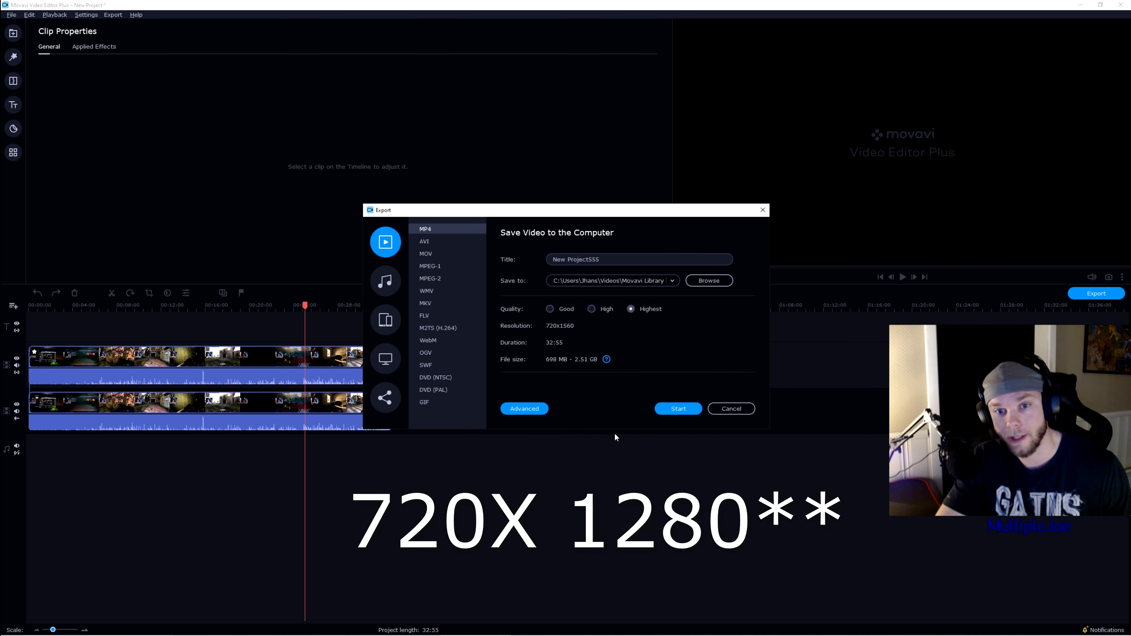
- Start saving the video as MP4 with these settings, and cancel the export
left_click(681, 410)
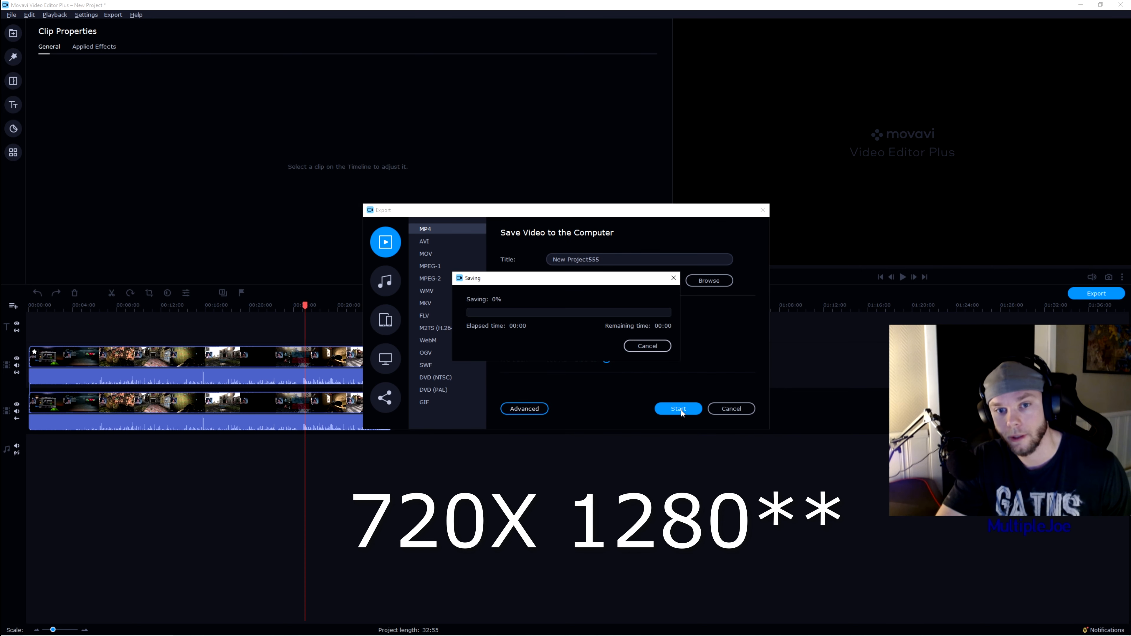
left_click(642, 346)
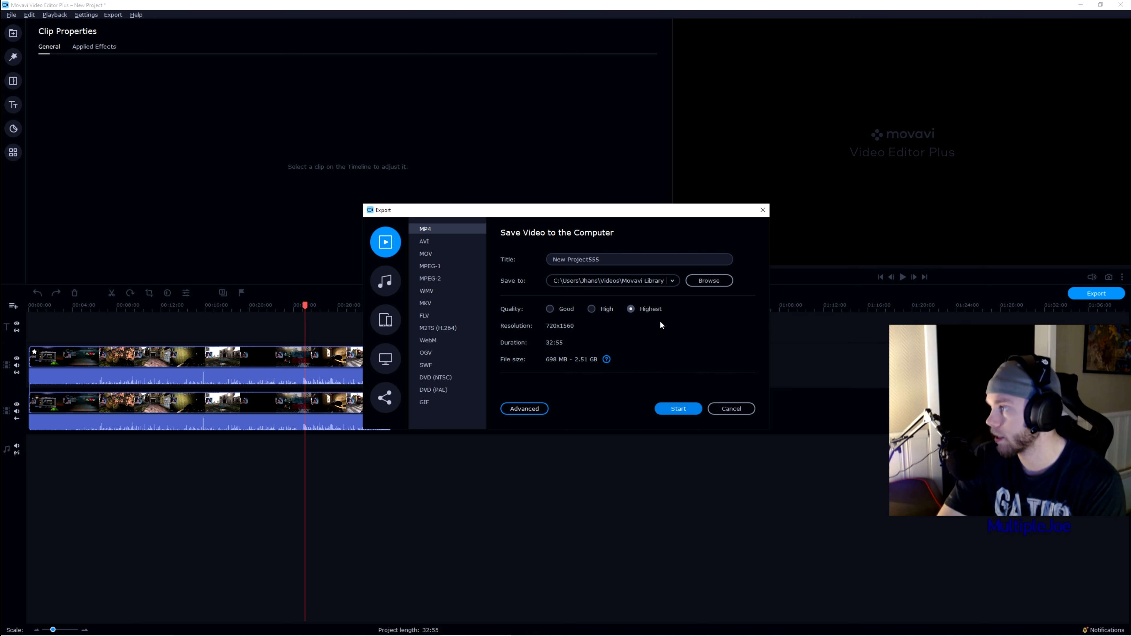
left_click(732, 408)
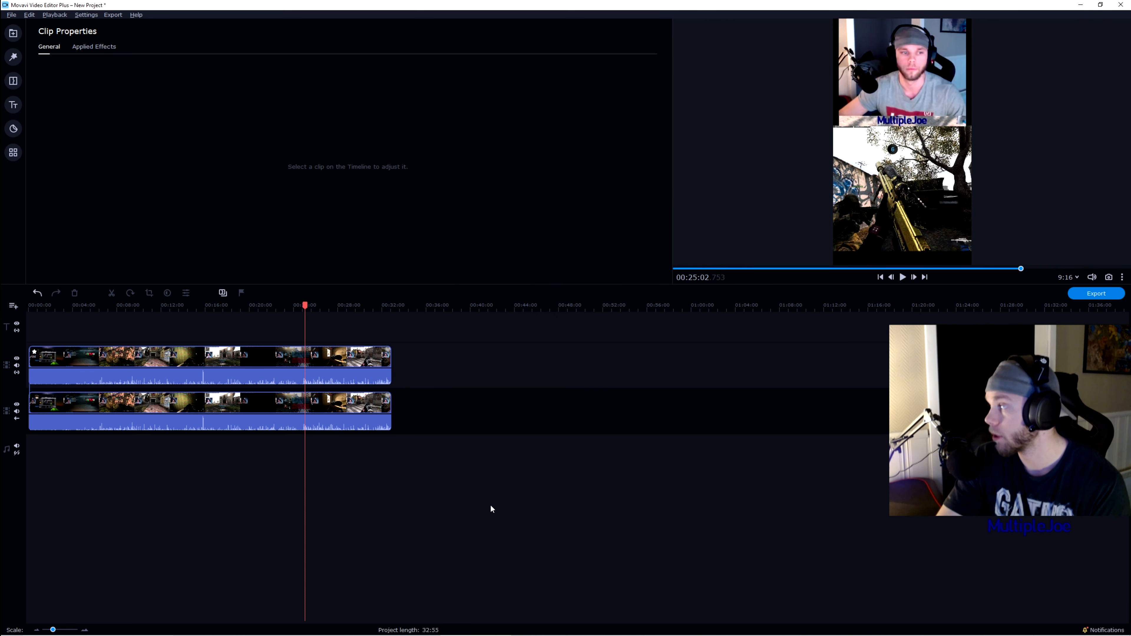